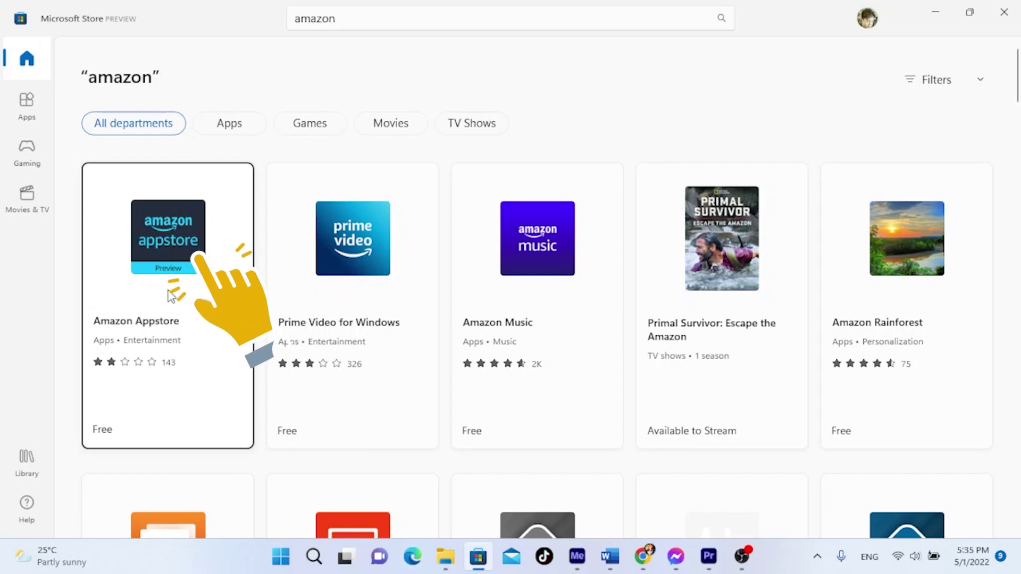
Step: Open the Amazon Appstore product page and start its installation
{"action": "left_click", "coordinate": [157, 248]}
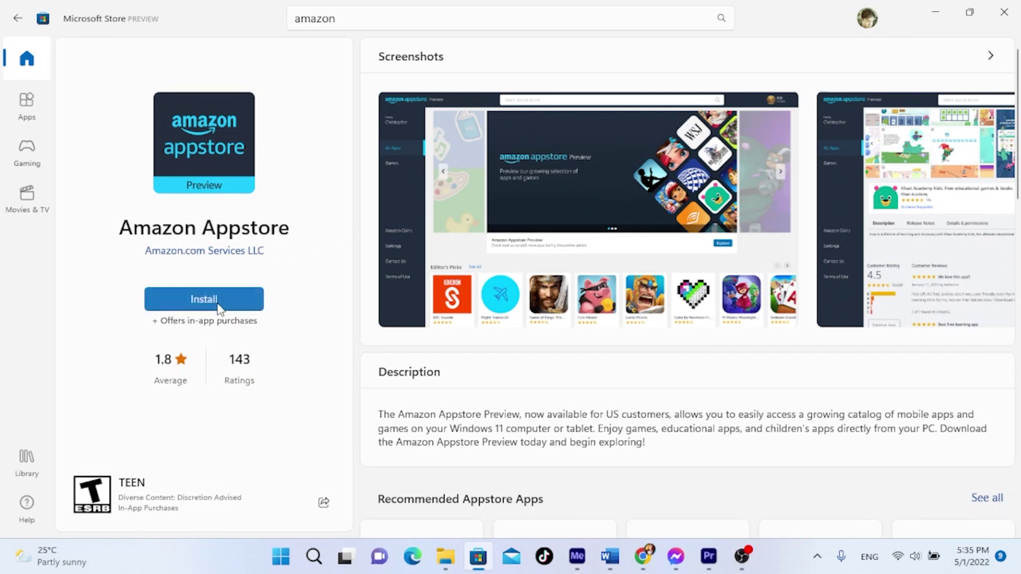
{"action": "left_click", "coordinate": [219, 309]}
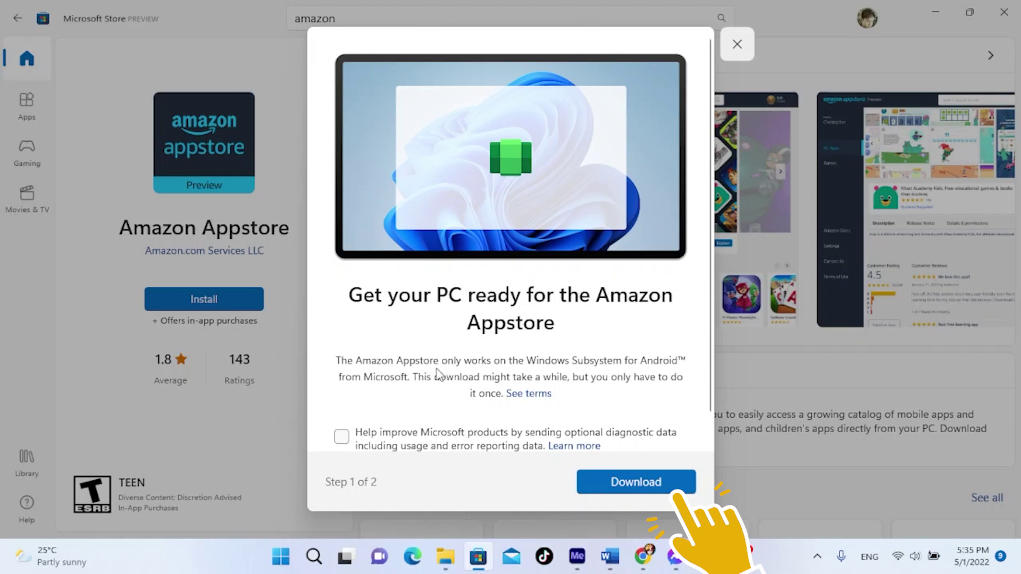
Step: Download the Windows Subsystem for Android and continue setup to the restart step
{"action": "scroll", "coordinate": [518, 328], "scroll_direction": "down", "scroll_amount": 1}
{"action": "scroll", "coordinate": [518, 328], "scroll_direction": "up", "scroll_amount": 1}
{"action": "scroll", "coordinate": [518, 328], "scroll_direction": "down", "scroll_amount": 1}
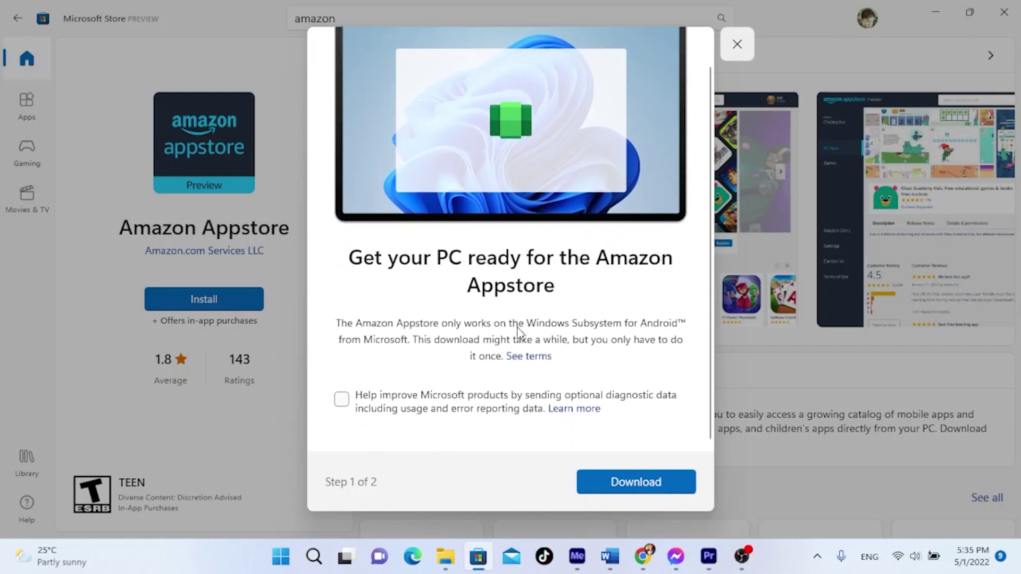
{"action": "left_click", "coordinate": [621, 482]}
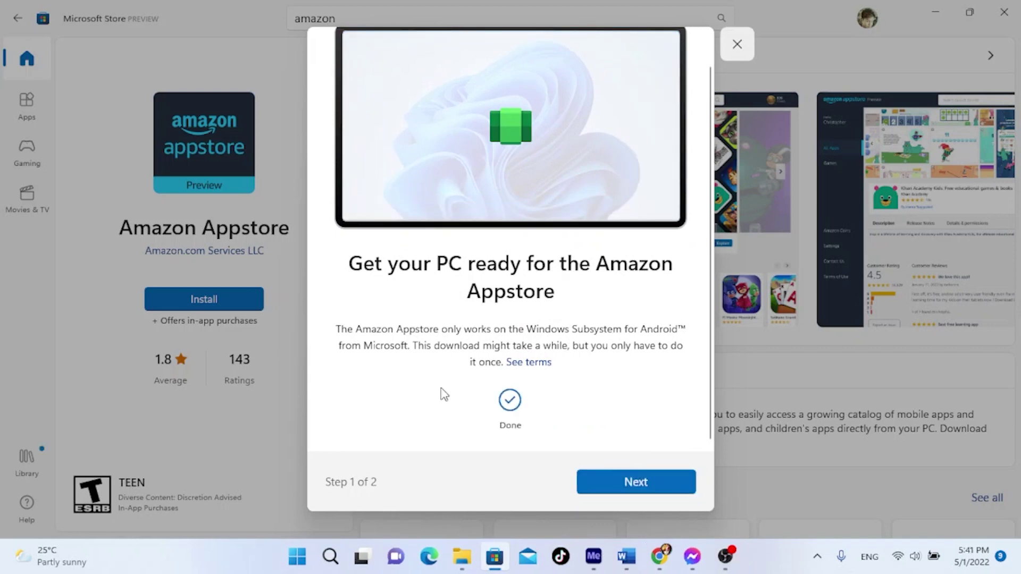
{"action": "left_click", "coordinate": [588, 482]}
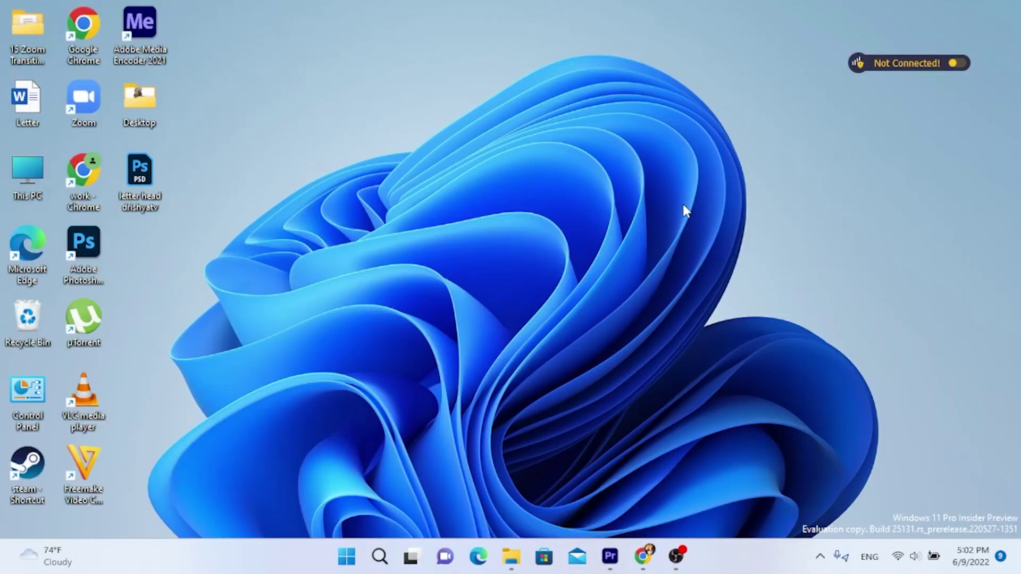
Step: Launch Amazon Appstore from the Start menu's All apps list
{"action": "left_click", "coordinate": [346, 557]}
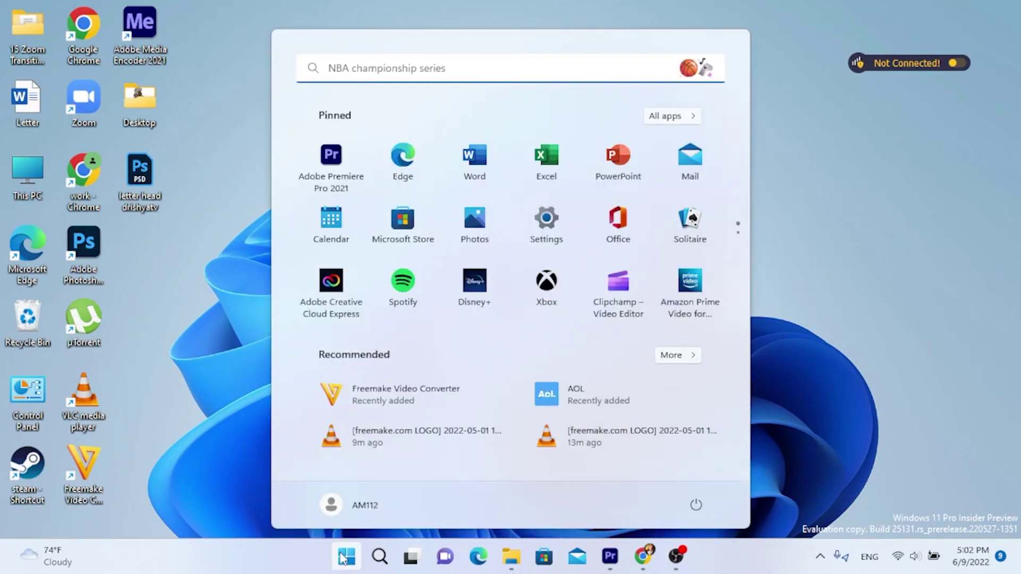
{"action": "left_click", "coordinate": [684, 115]}
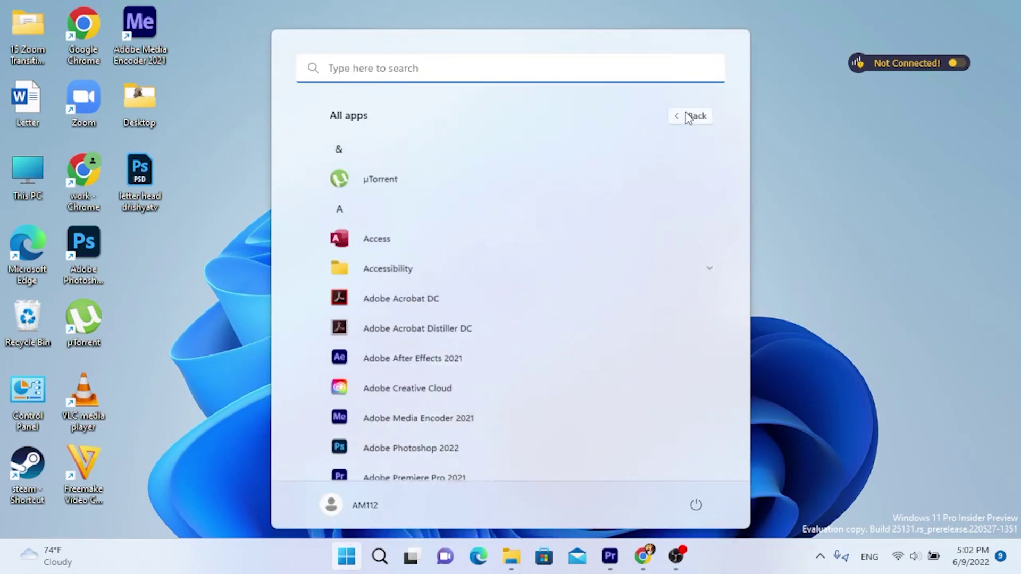
{"action": "scroll", "coordinate": [591, 240], "scroll_direction": "down", "scroll_amount": 2}
{"action": "scroll", "coordinate": [589, 237], "scroll_direction": "down", "scroll_amount": 4}
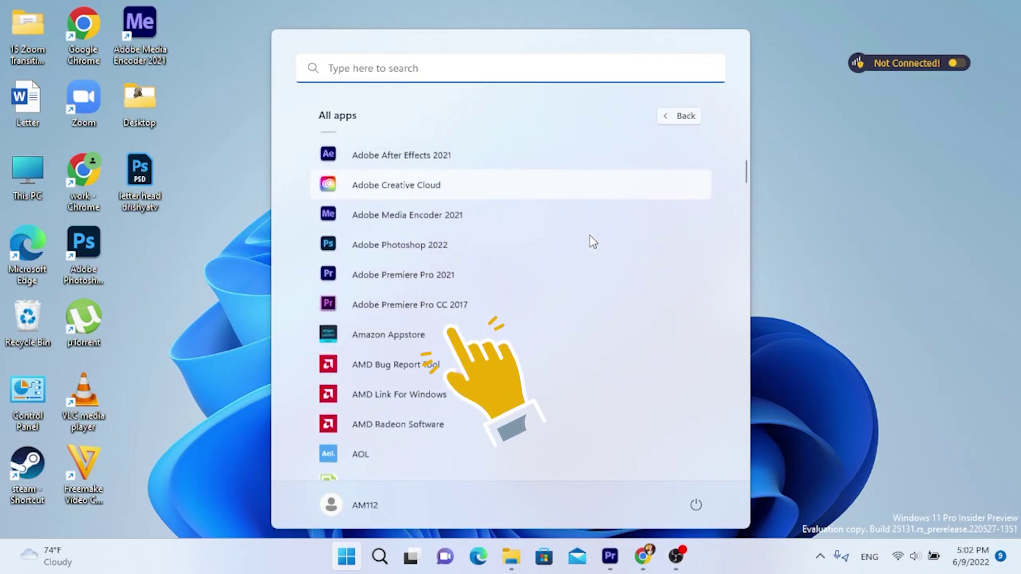
{"action": "left_click", "coordinate": [419, 331]}
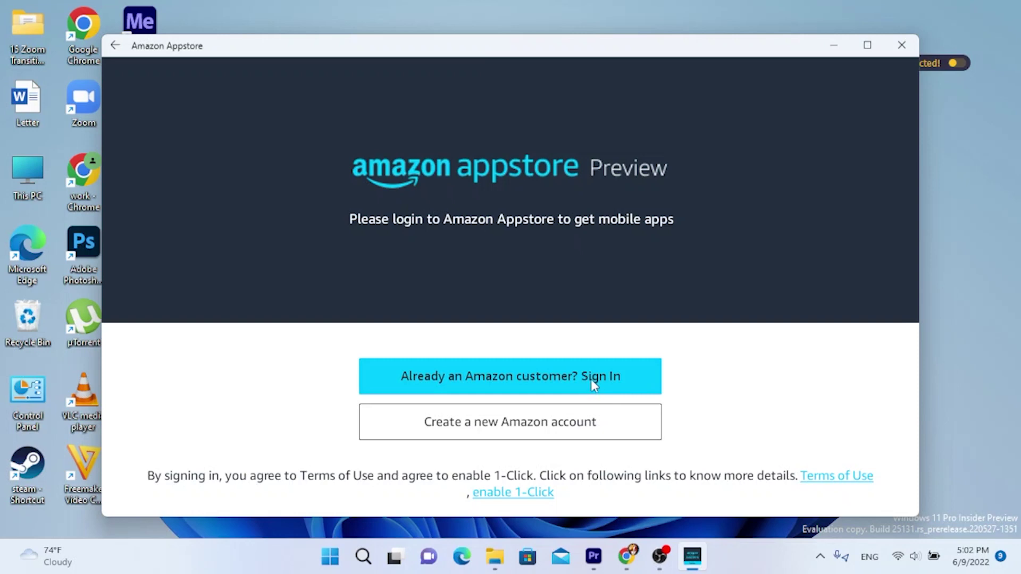
Step: Sign in as an existing Amazon customer, entering the account e-mail and password with Show password off
{"action": "left_click", "coordinate": [590, 387]}
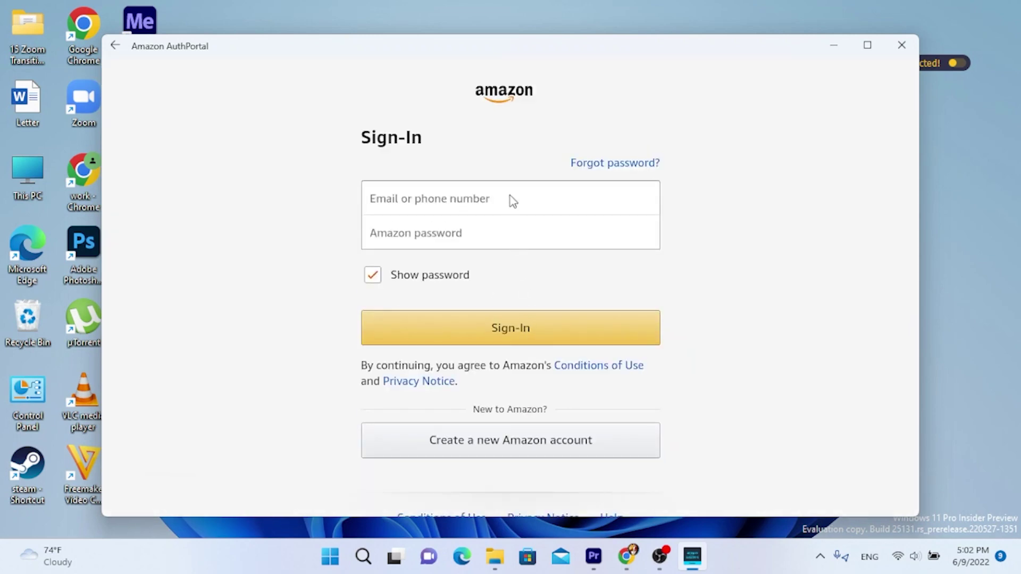
{"action": "left_click", "coordinate": [511, 200]}
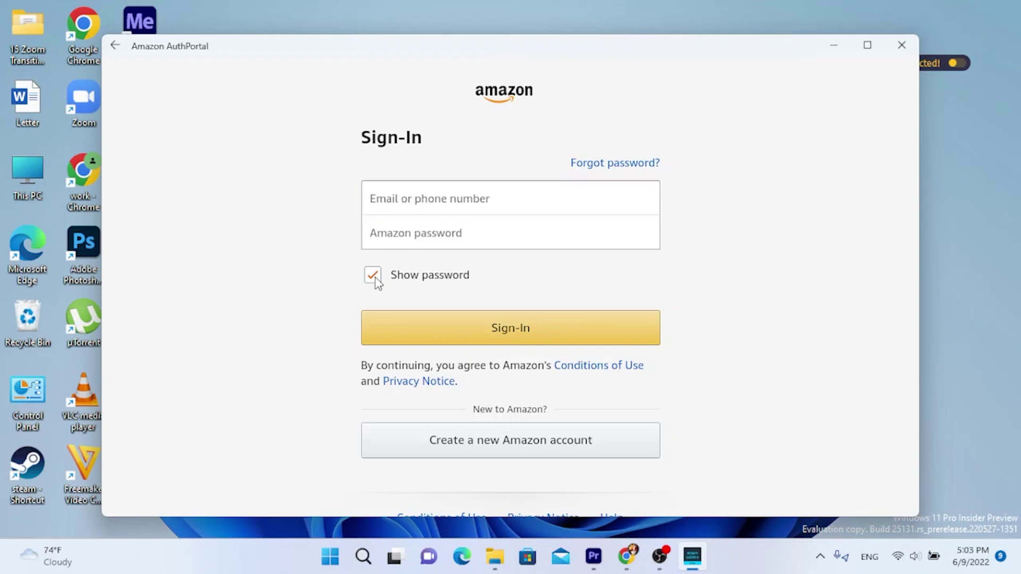
{"action": "left_click", "coordinate": [374, 276]}
{"action": "left_click", "coordinate": [391, 201]}
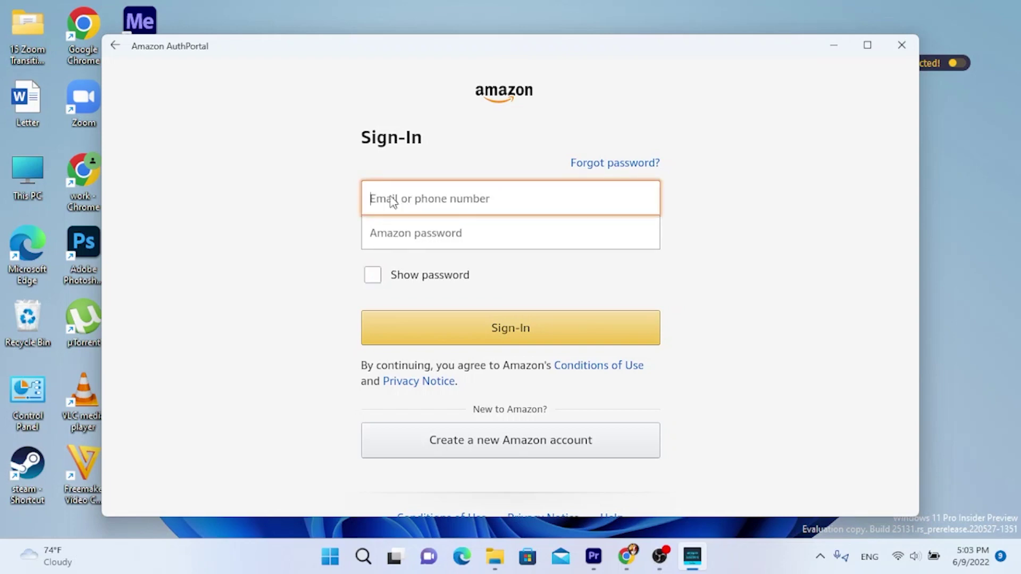
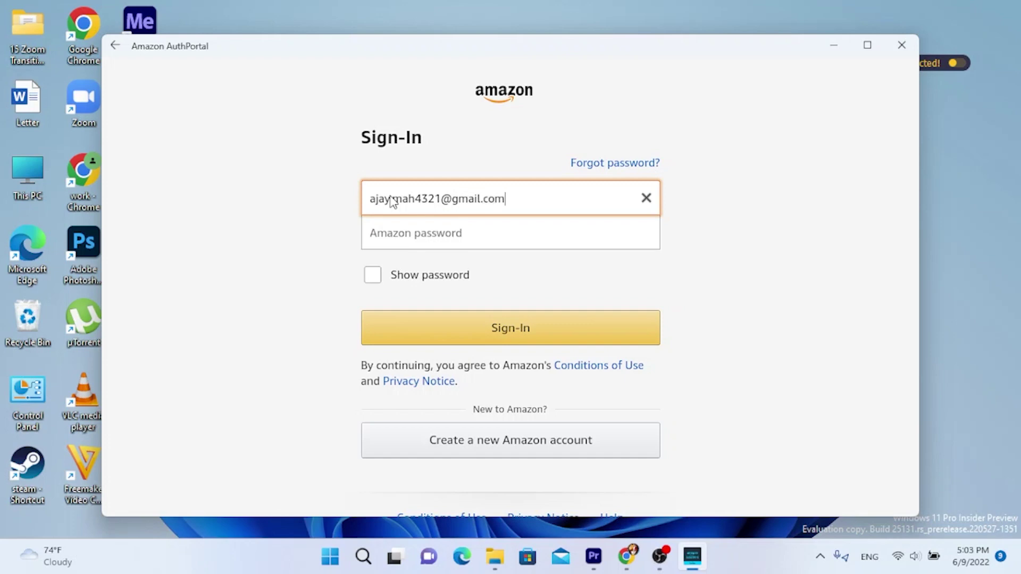
{"action": "left_click", "coordinate": [423, 235]}
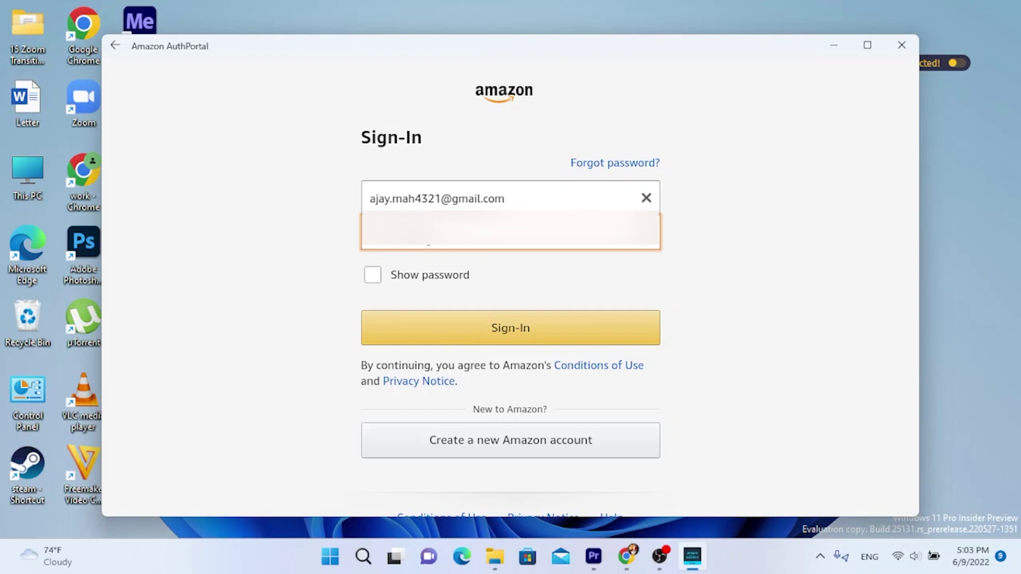
{"action": "left_click", "coordinate": [496, 328]}
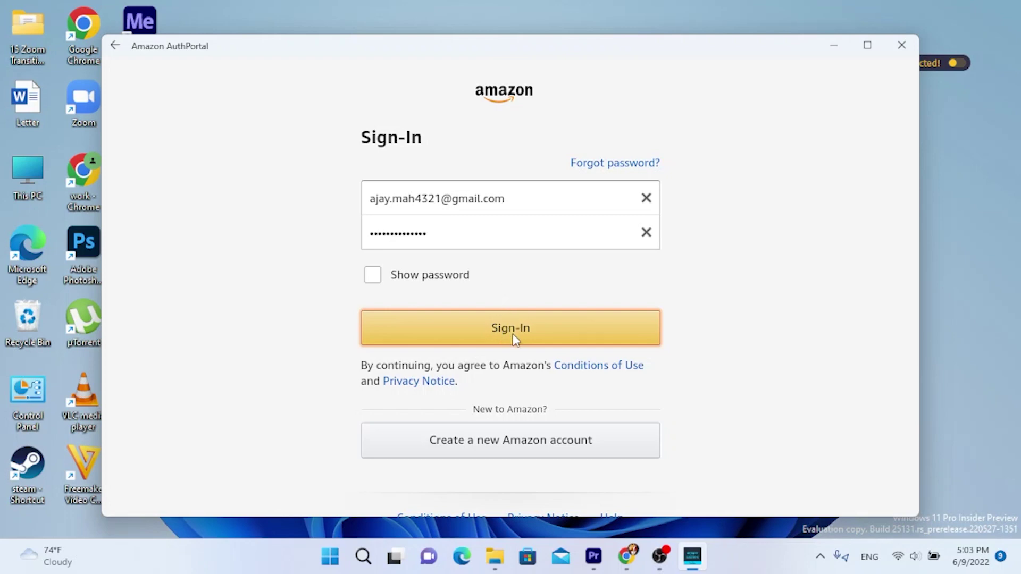
Step: Submit the Amazon sign-in and decline adding a mobile number with 'Not now'
{"action": "left_click", "coordinate": [514, 340]}
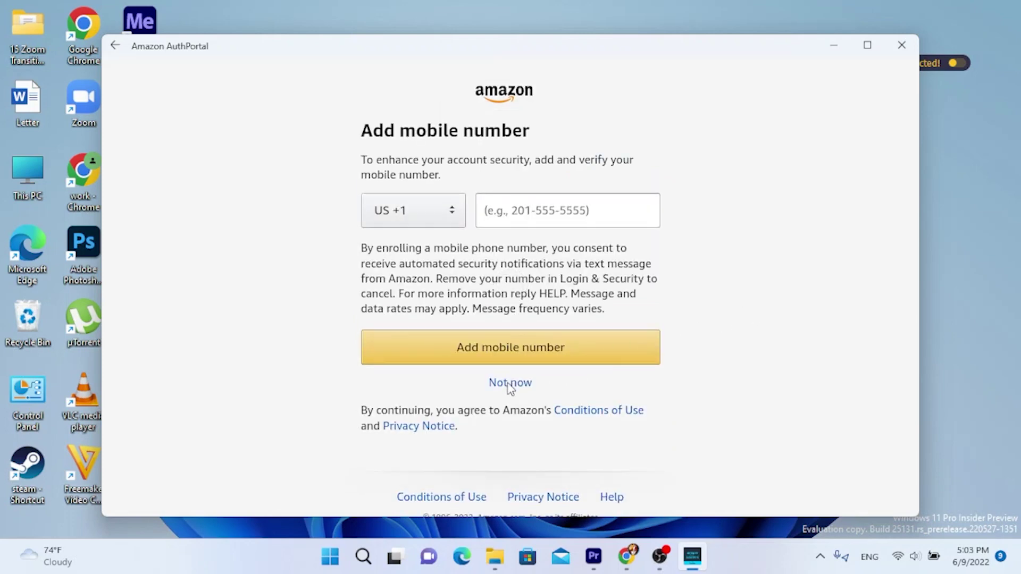
{"action": "left_click", "coordinate": [510, 384]}
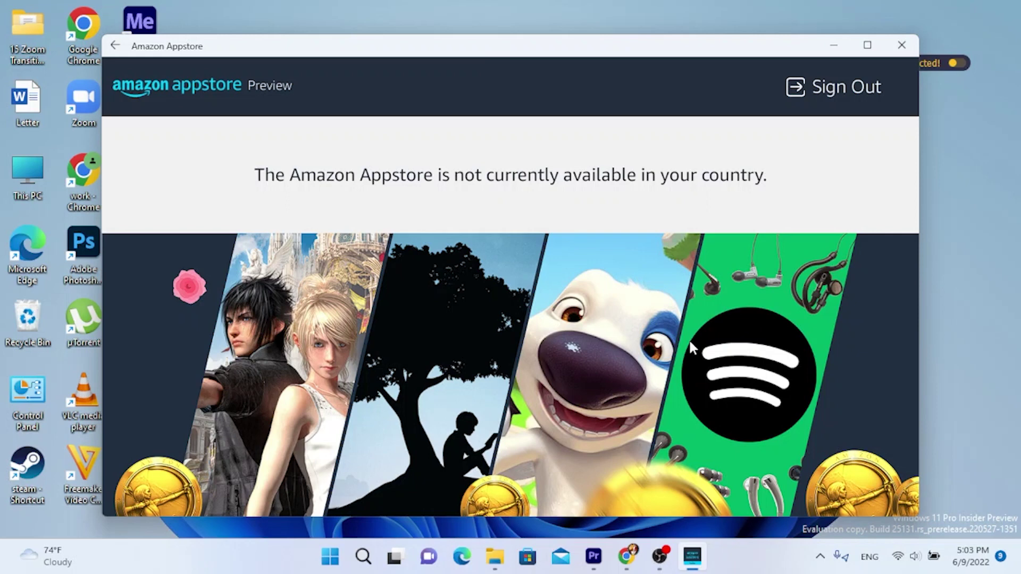
Step: Close the unavailable-in-your-country Amazon Appstore window, leaving the empty desktop
{"action": "mouse_move", "coordinate": [664, 566]}
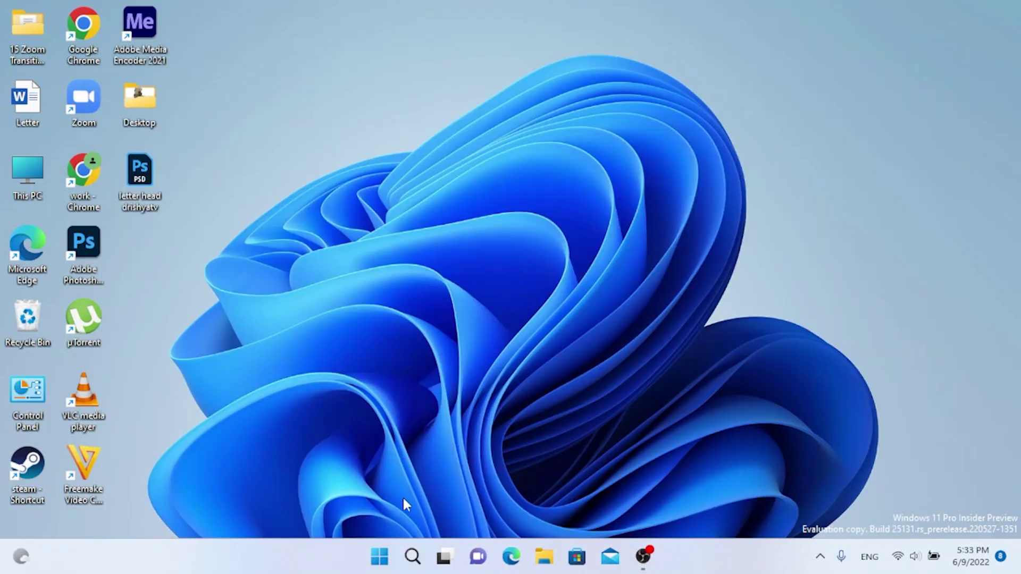
Step: Search Windows for 'microsoft store' and open Microsoft Store from the best match
{"action": "left_click", "coordinate": [379, 556]}
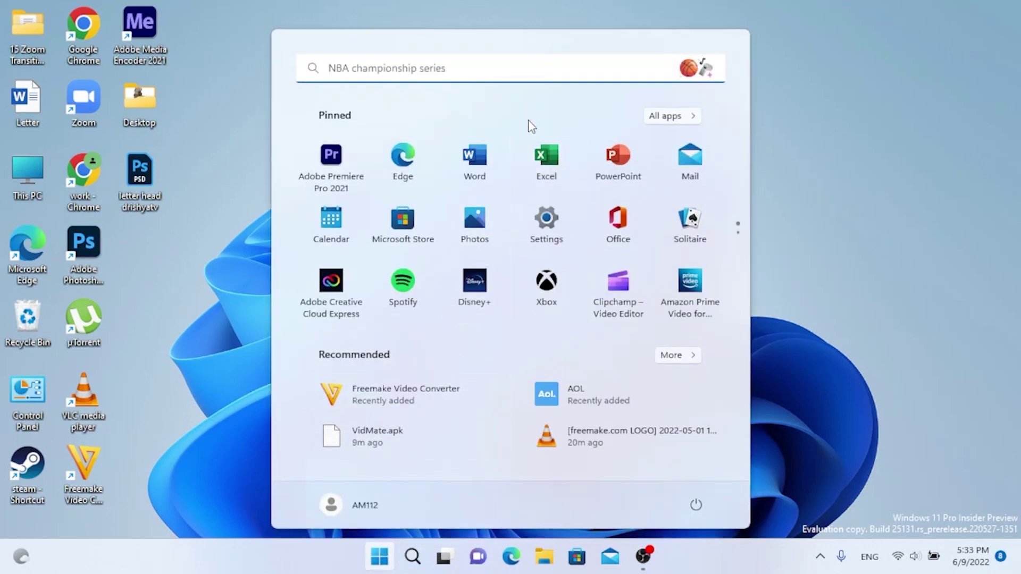
{"action": "left_click", "coordinate": [535, 67]}
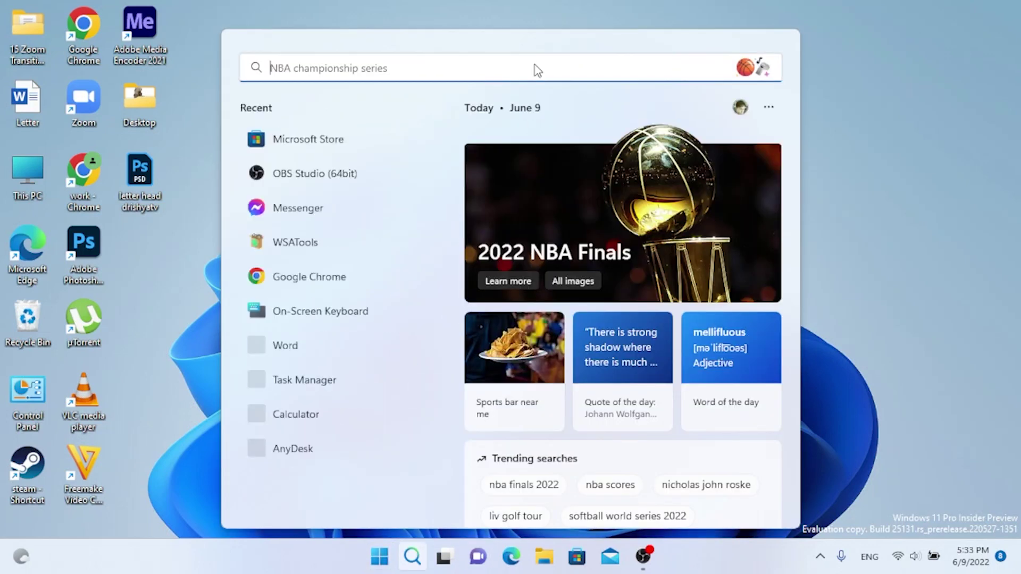
{"action": "type", "text": "microsoft store"}
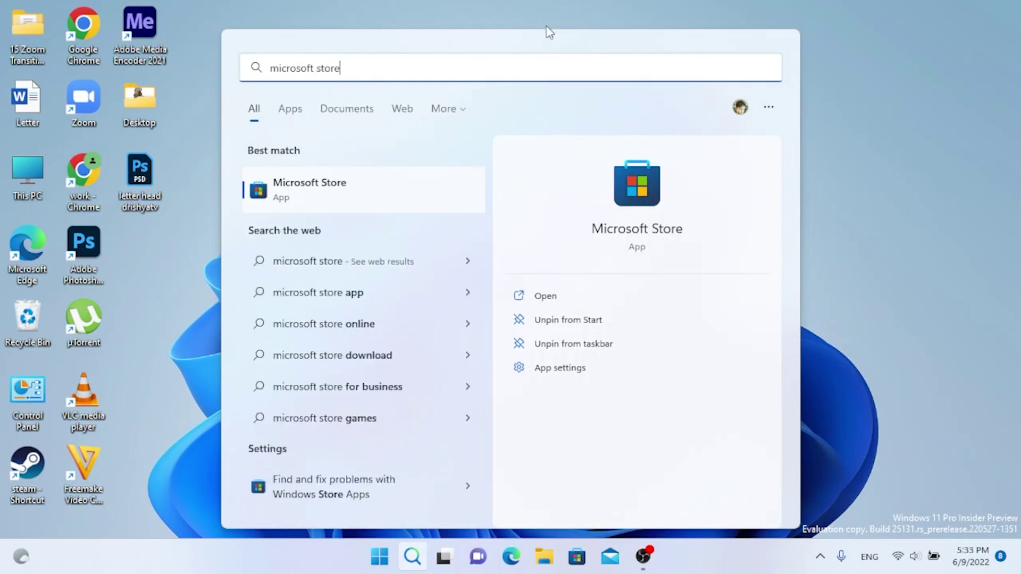
{"action": "left_click", "coordinate": [434, 206]}
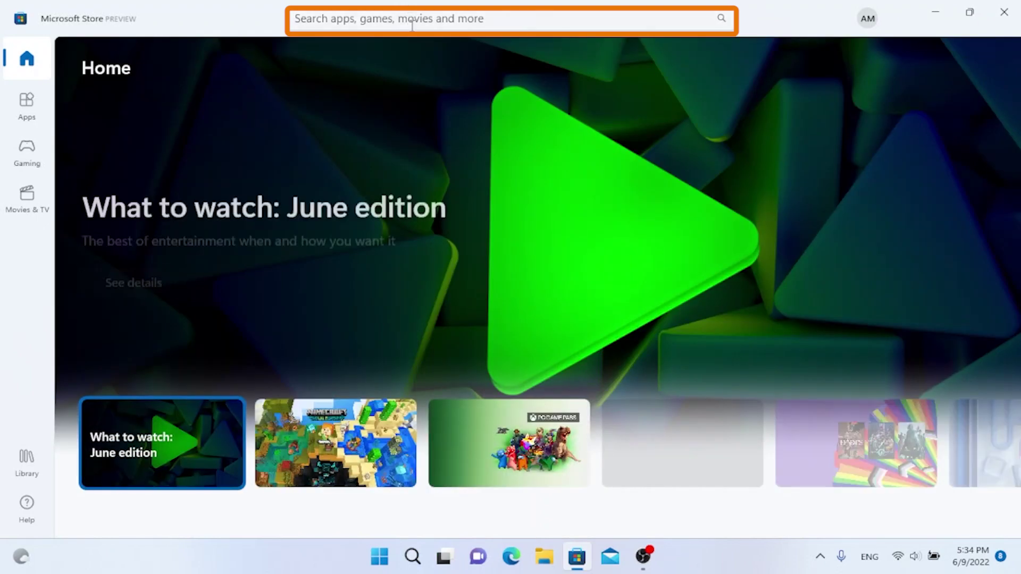
Step: Search the Store for 'apk file' and open the Apk File Installer page
{"action": "left_click", "coordinate": [412, 25]}
{"action": "type", "text": "apk "}
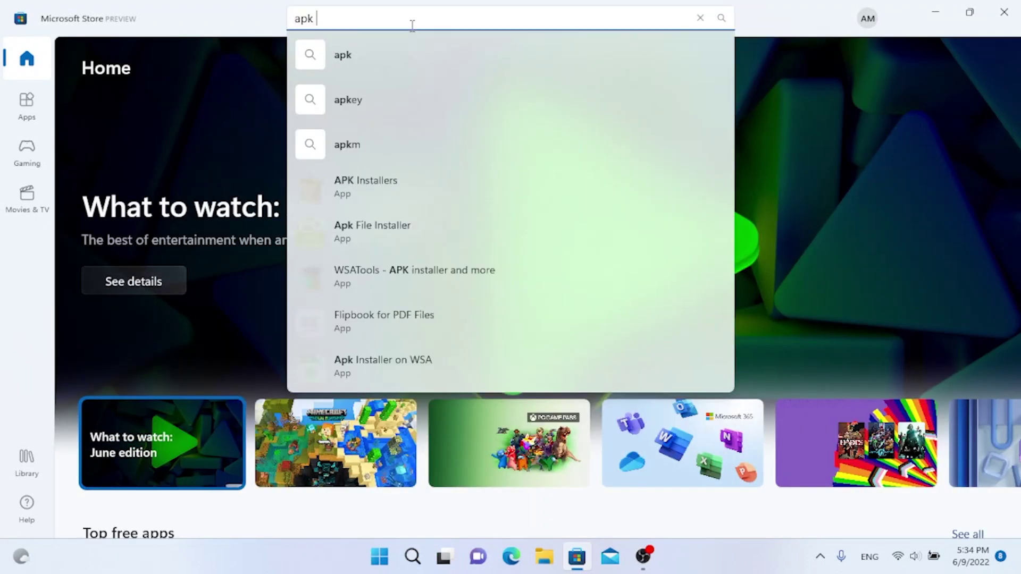
{"action": "type", "text": "file"}
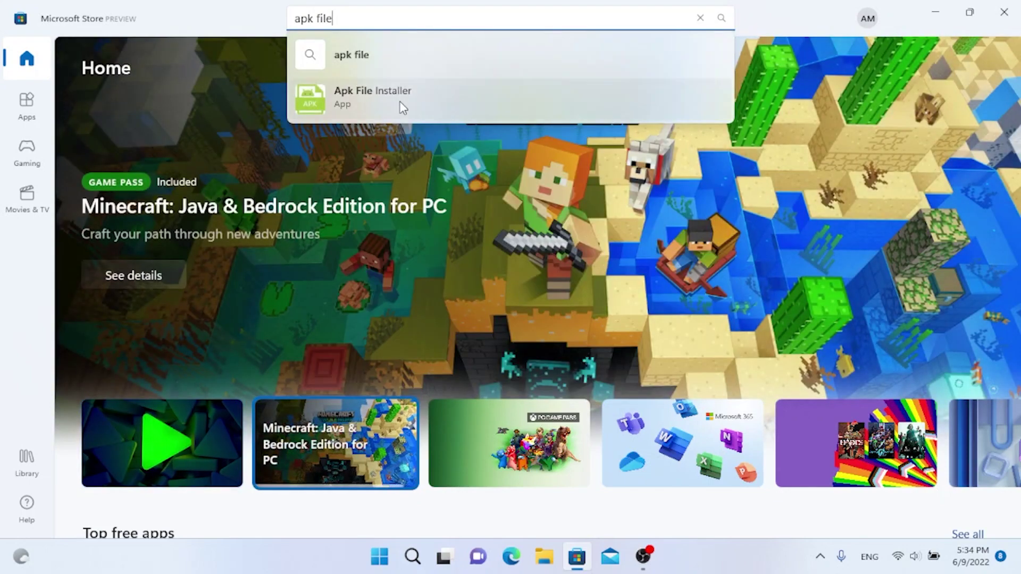
{"action": "left_click", "coordinate": [403, 108]}
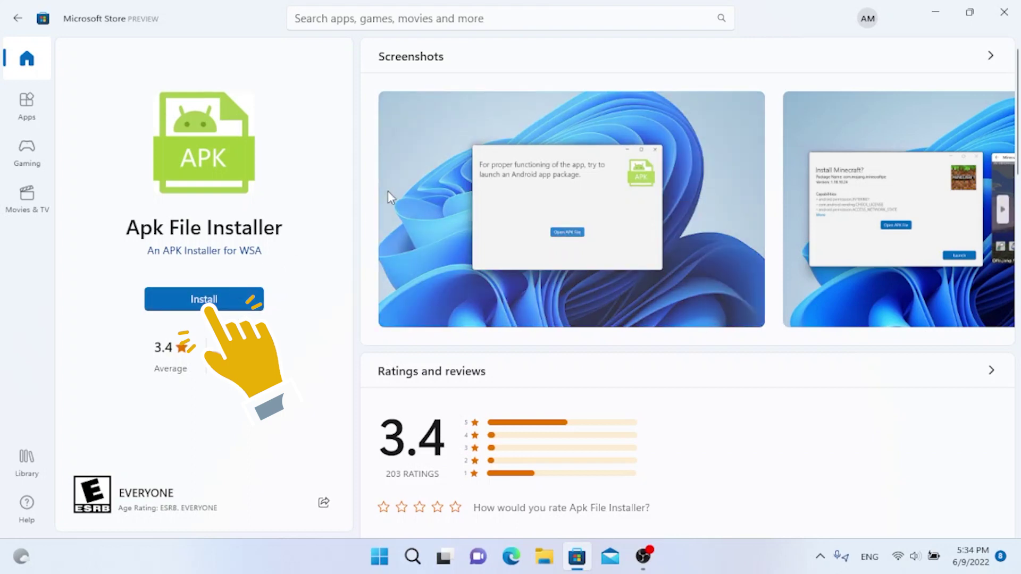
{"action": "scroll", "coordinate": [631, 221], "scroll_direction": "down", "scroll_amount": 1}
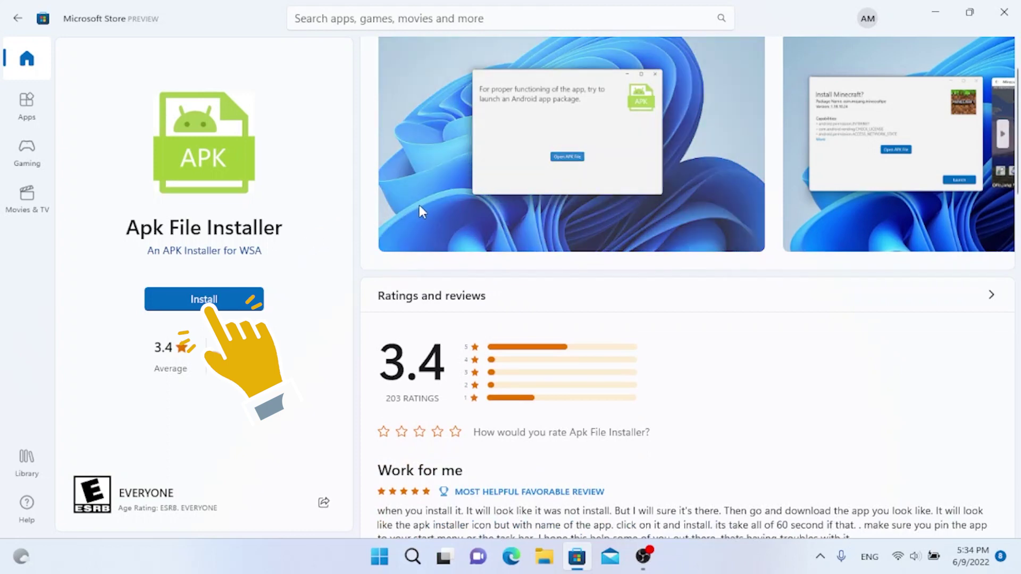
{"action": "scroll", "coordinate": [426, 205], "scroll_direction": "up", "scroll_amount": 1}
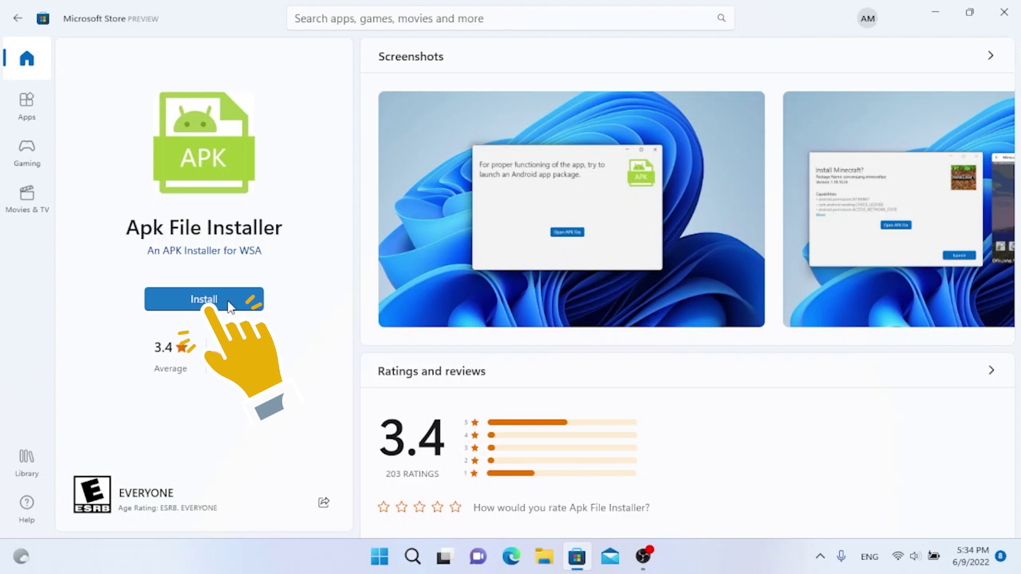
Step: Install Apk File Installer, retrying after the first failed attempt, until it is ready to open
{"action": "left_click", "coordinate": [230, 306]}
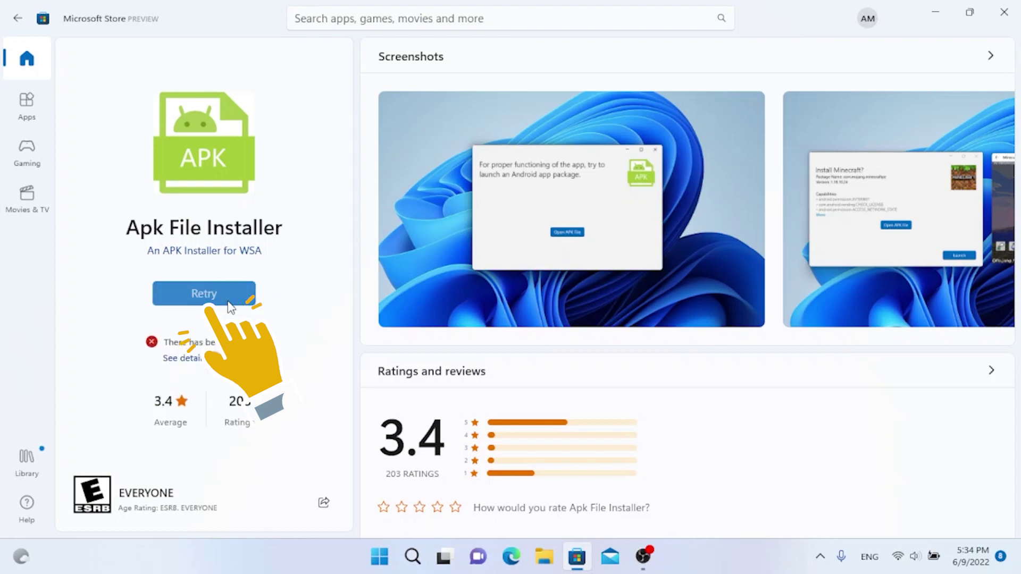
{"action": "left_click", "coordinate": [230, 304]}
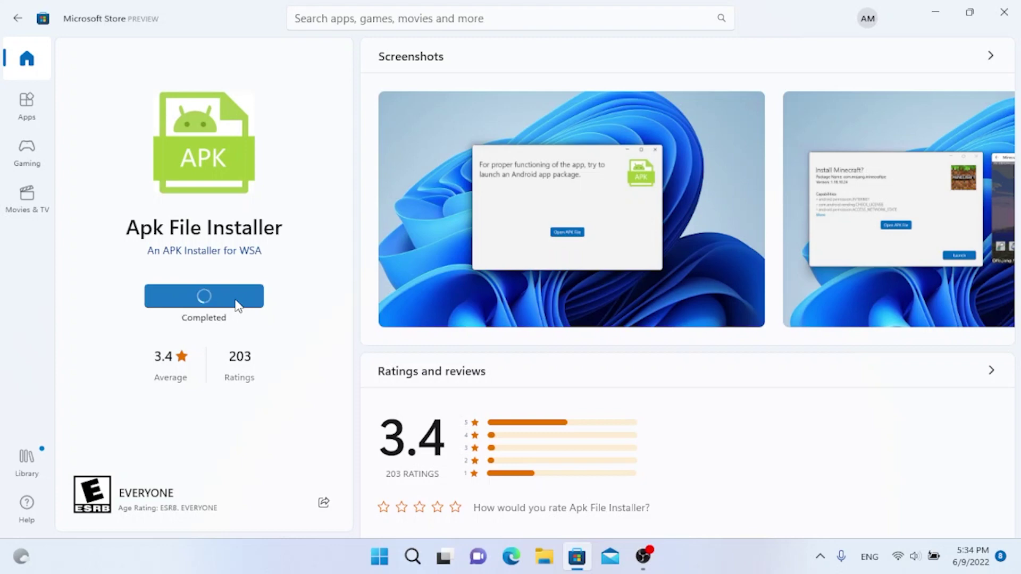
{"action": "left_click", "coordinate": [237, 306]}
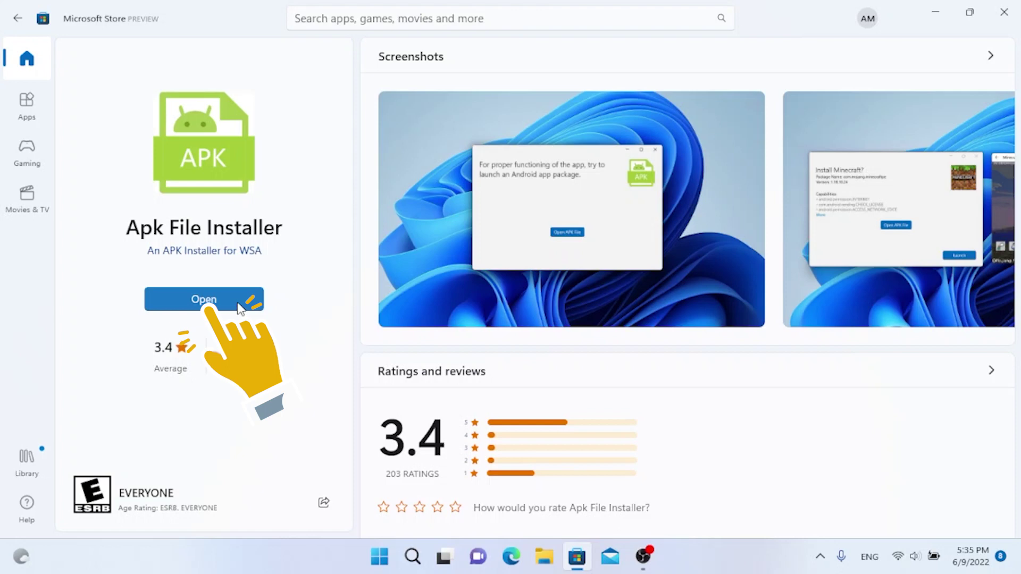
Step: Launch Apk File Installer, clear the antivirus toast and Store window, and browse for an APK
{"action": "left_click", "coordinate": [239, 305]}
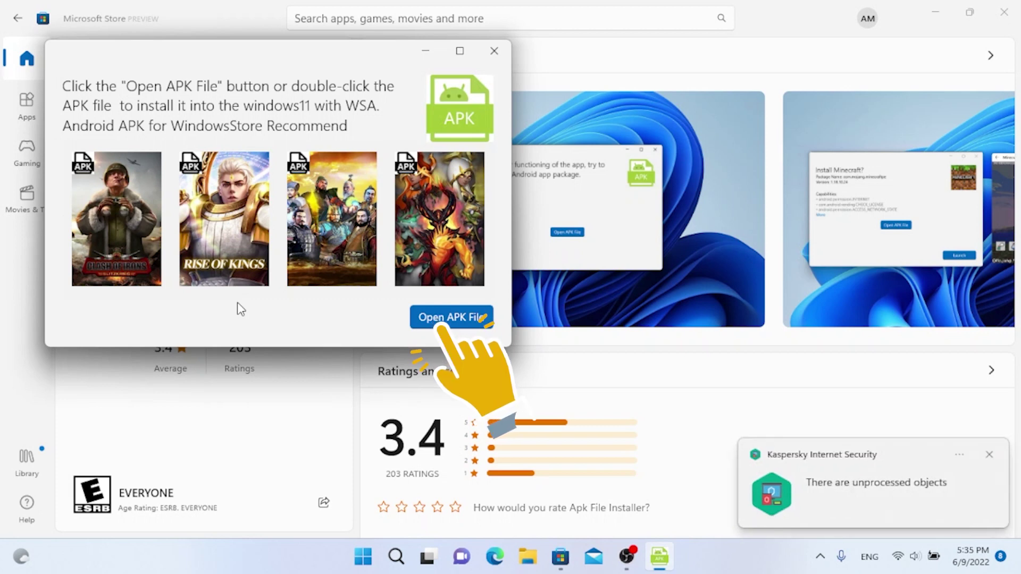
{"action": "left_click", "coordinate": [989, 454]}
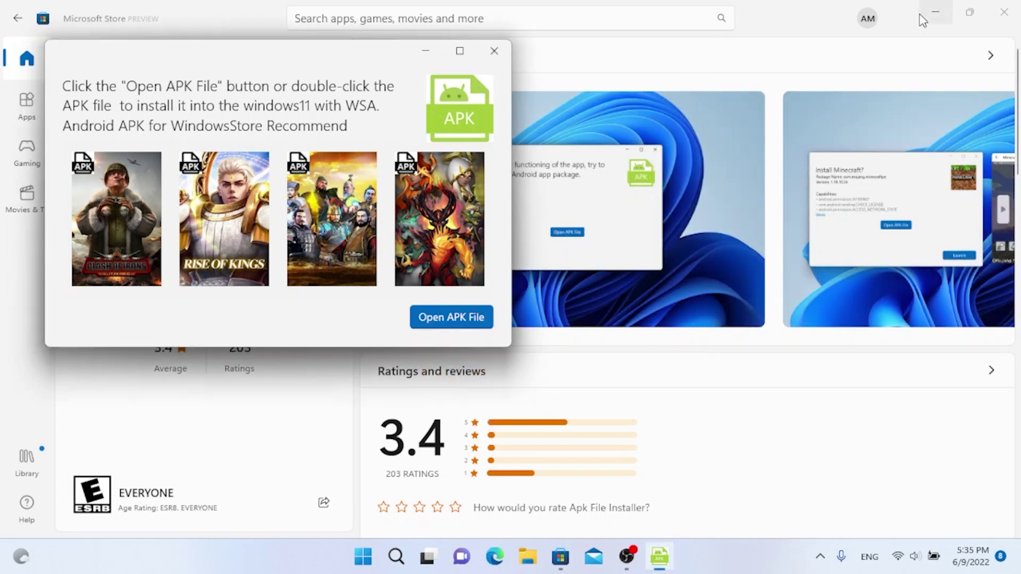
{"action": "left_click", "coordinate": [925, 15]}
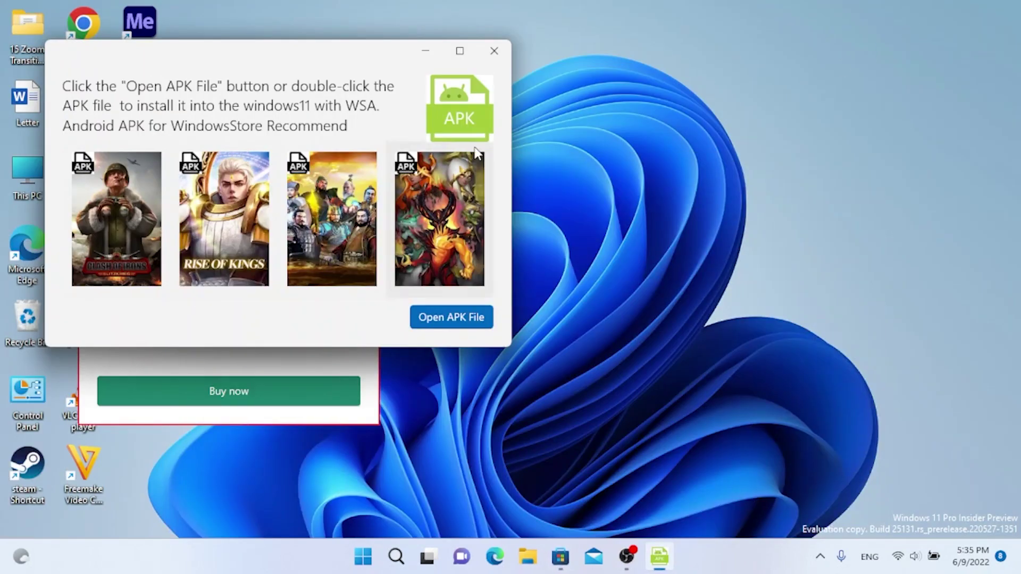
{"action": "left_click_drag", "start_coordinate": [359, 56], "coordinate": [407, 105]}
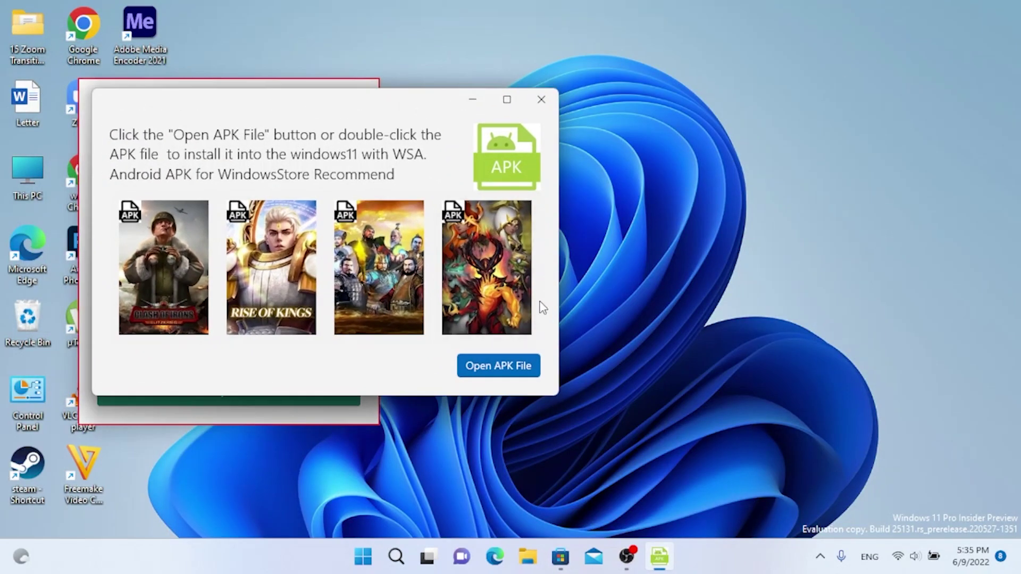
{"action": "left_click", "coordinate": [498, 372]}
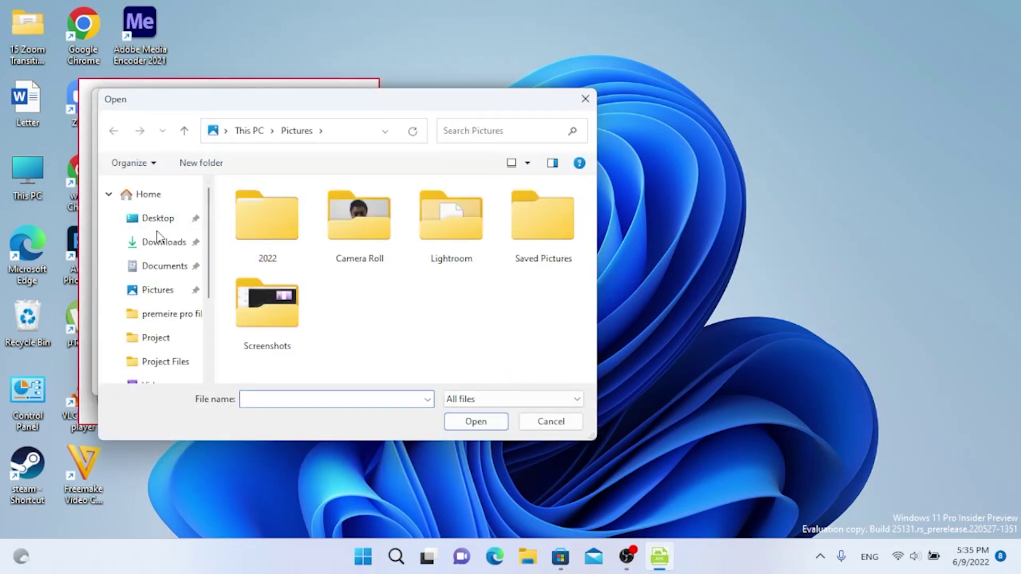
Step: Choose VidMate.apk from the Downloads folder in the file dialog and open it
{"action": "left_click", "coordinate": [161, 248]}
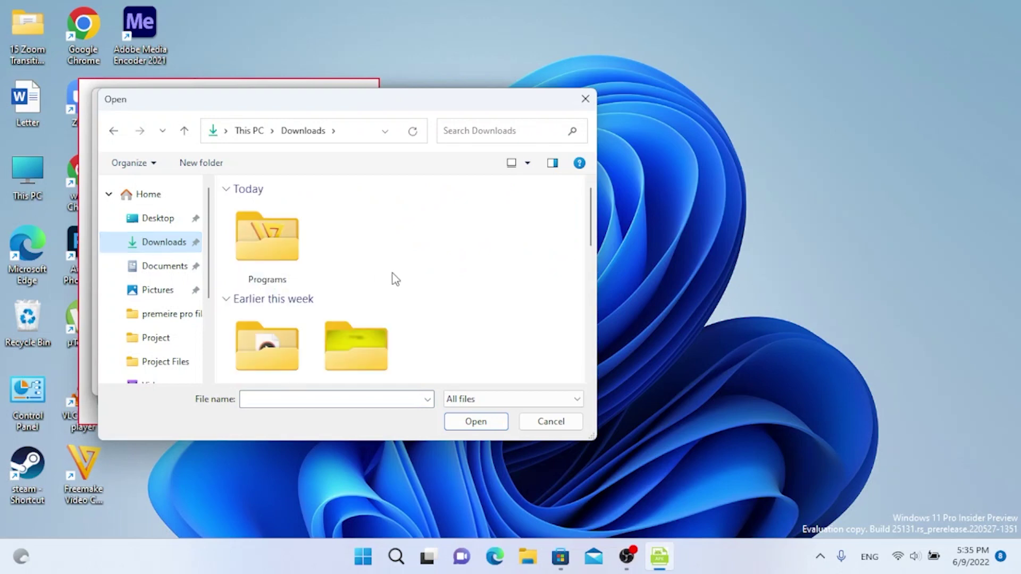
{"action": "scroll", "coordinate": [392, 278], "scroll_direction": "down", "scroll_amount": 5}
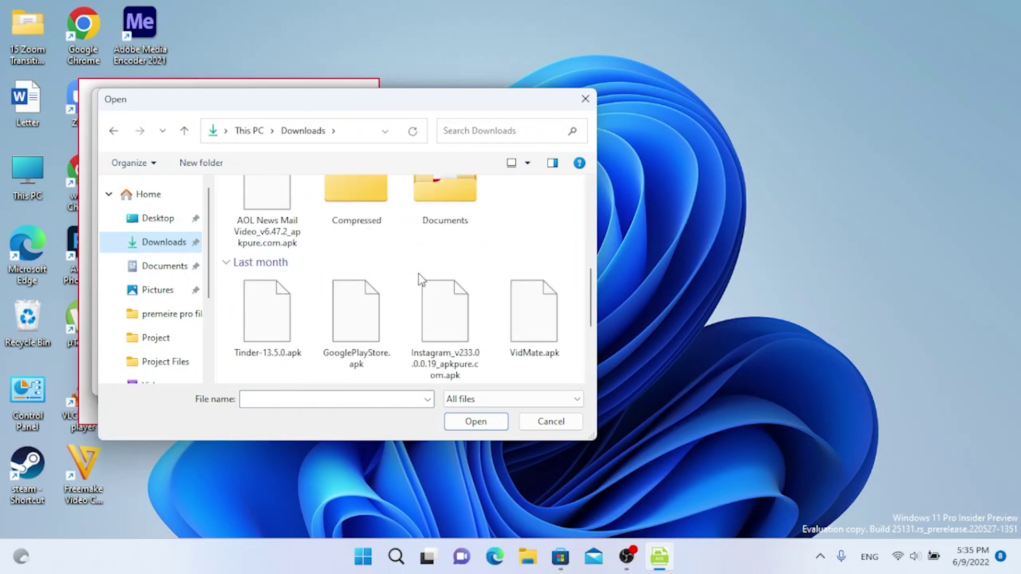
{"action": "scroll", "coordinate": [394, 271], "scroll_direction": "down", "scroll_amount": 2}
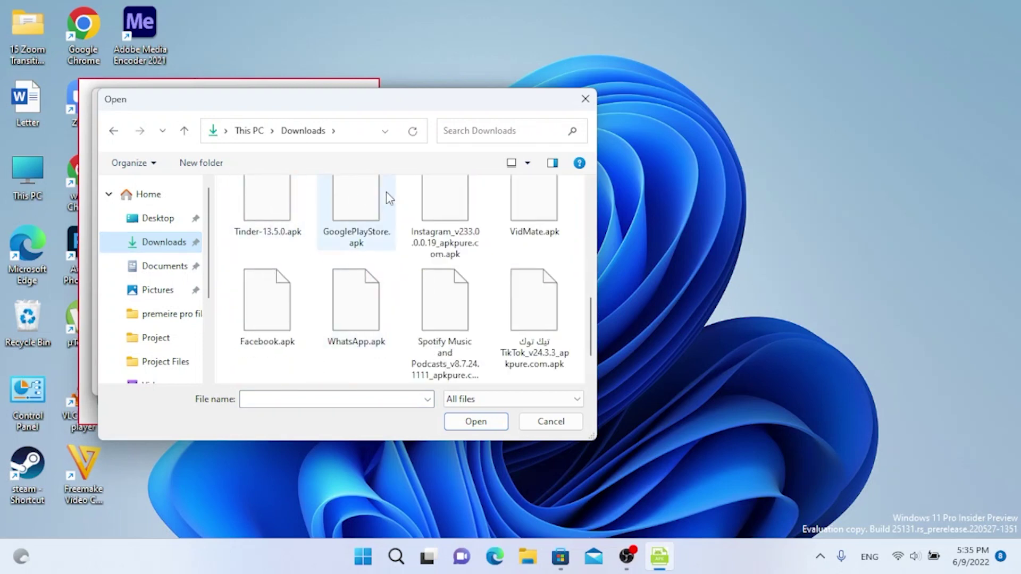
{"action": "scroll", "coordinate": [511, 276], "scroll_direction": "up", "scroll_amount": 1}
{"action": "left_click_drag", "start_coordinate": [596, 438], "coordinate": [679, 439]}
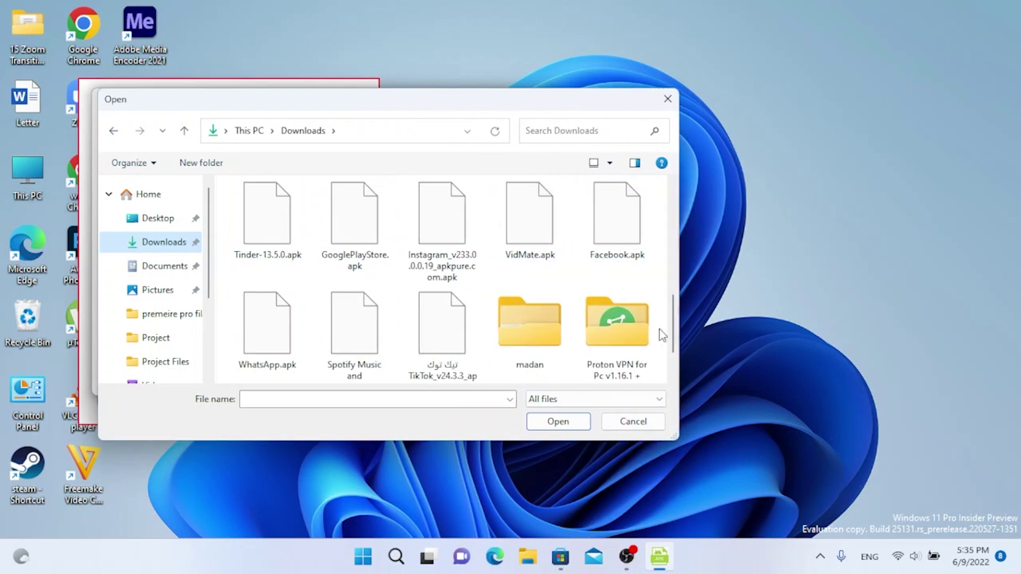
{"action": "left_click", "coordinate": [521, 230]}
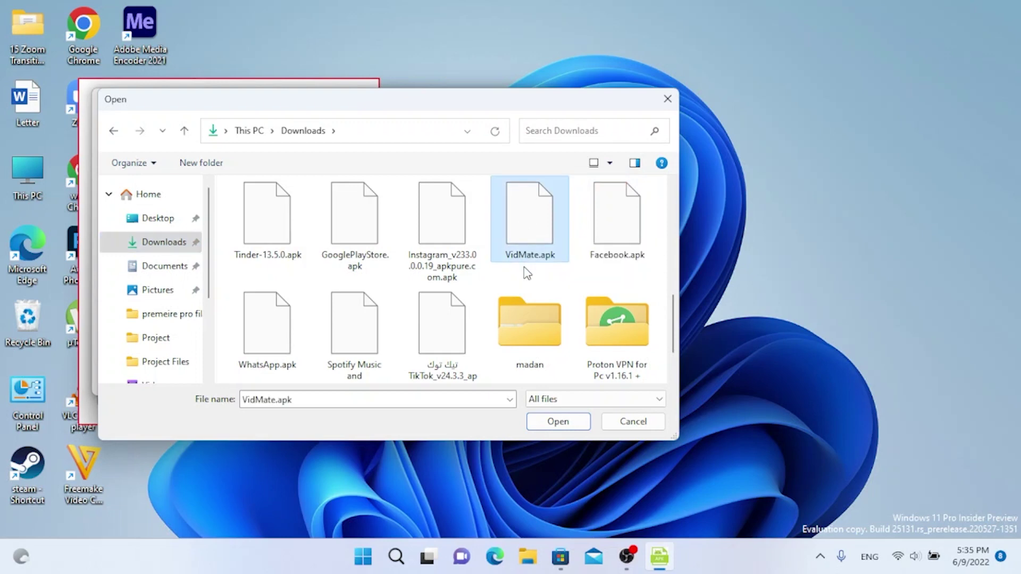
{"action": "left_click", "coordinate": [559, 421]}
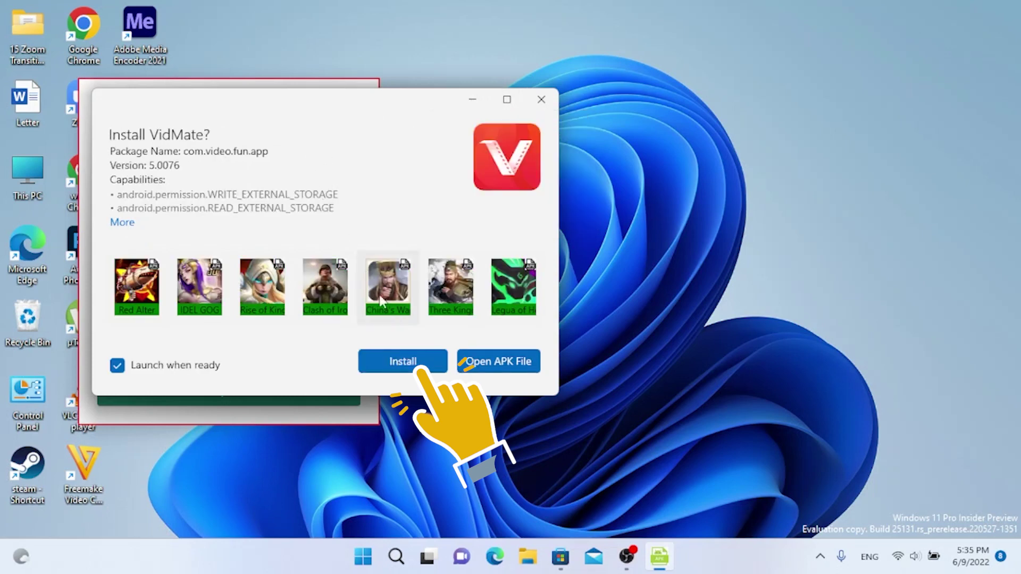
Step: Install VidMate version 5.0076 from the Install VidMate? prompt
{"action": "left_click", "coordinate": [414, 372]}
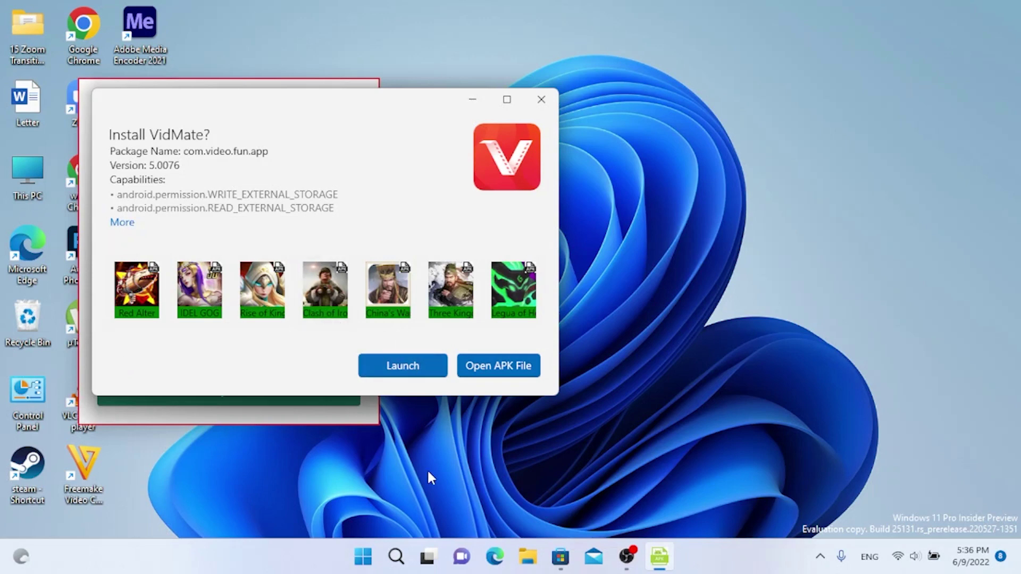
Step: Search the Start menu for 'vidmate', correcting the mistyped 'video' query
{"action": "left_click", "coordinate": [364, 558]}
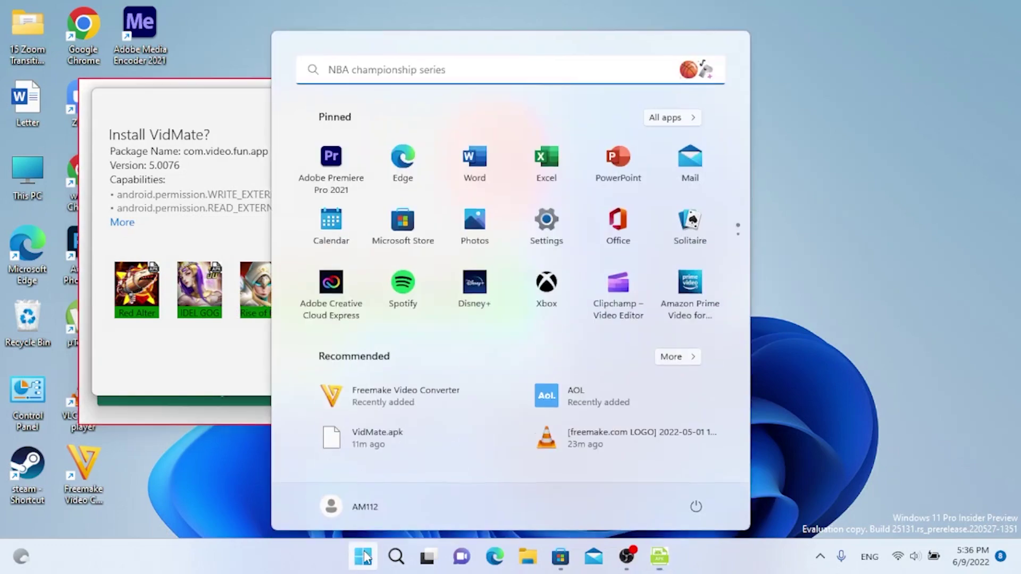
{"action": "type", "text": "vide"}
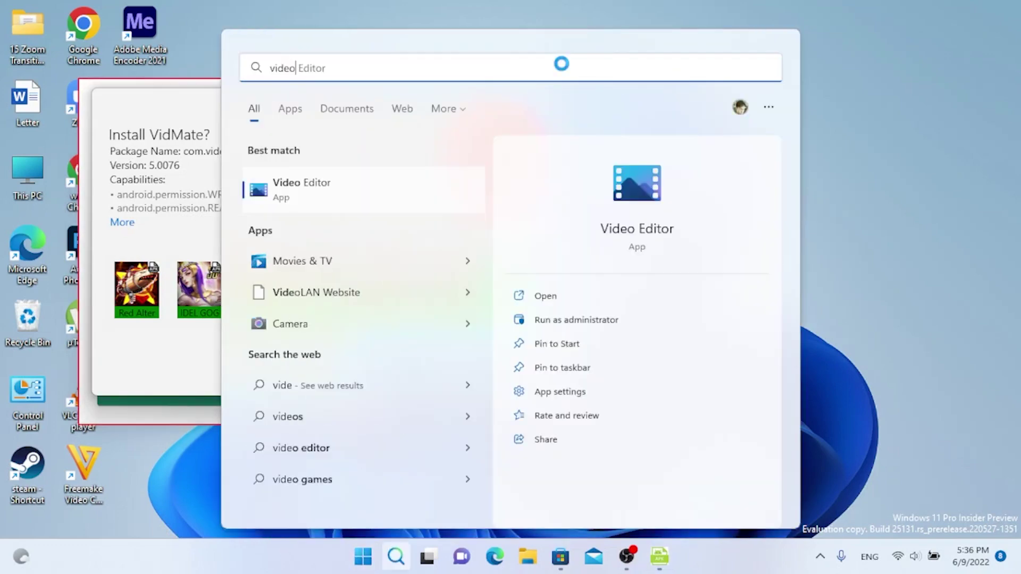
{"action": "type", "text": "o"}
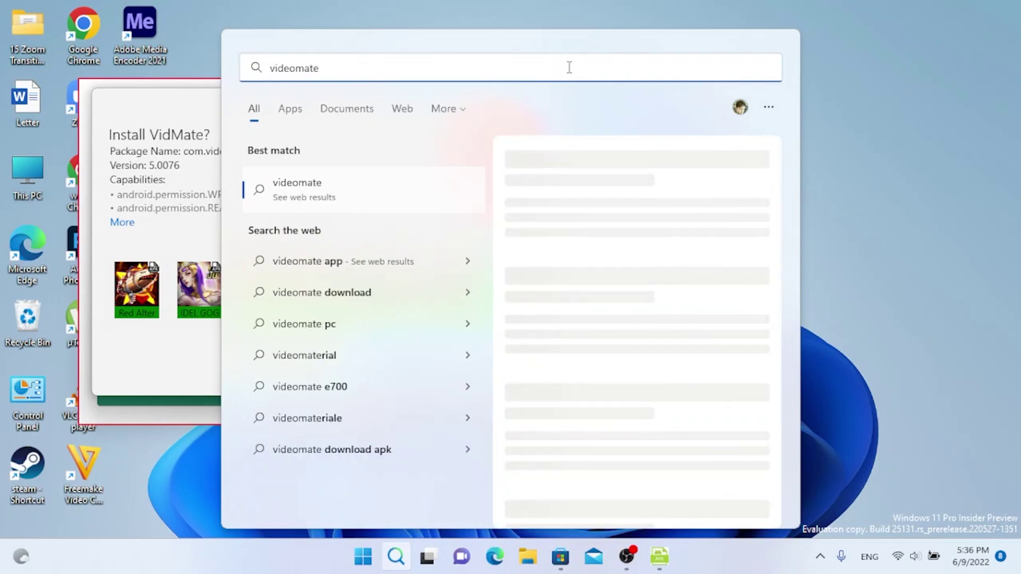
{"action": "key", "text": "BackSpace"}
{"action": "key", "text": "BackSpace"}
{"action": "key", "text": "BackSpace"}
{"action": "key", "text": "BackSpace"}
{"action": "key", "text": "BackSpace"}
{"action": "key", "text": "BackSpace"}
{"action": "key", "text": "BackSpace"}
{"action": "key", "text": "BackSpace"}
{"action": "key", "text": "BackSpace"}
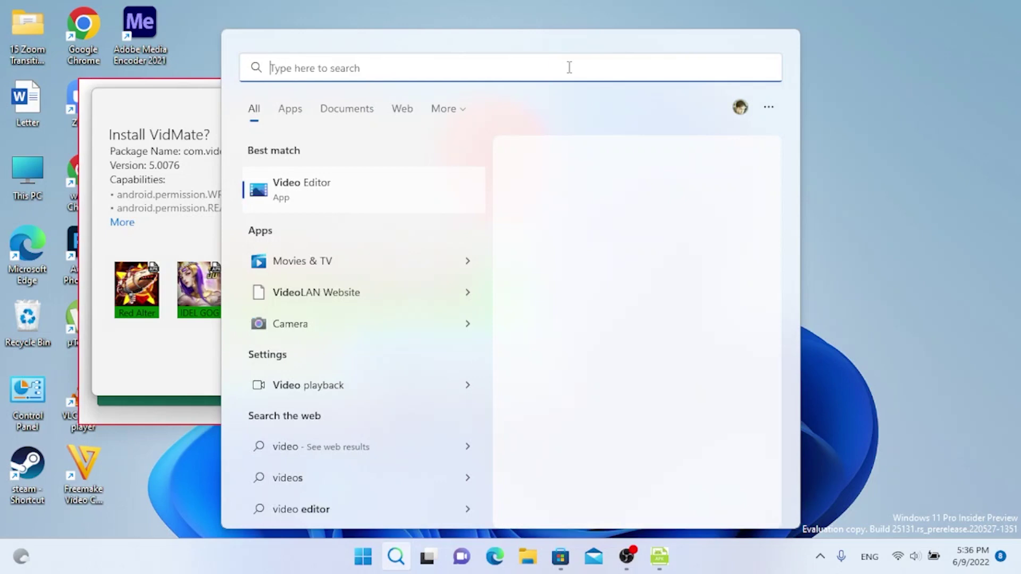
{"action": "type", "text": "vid"}
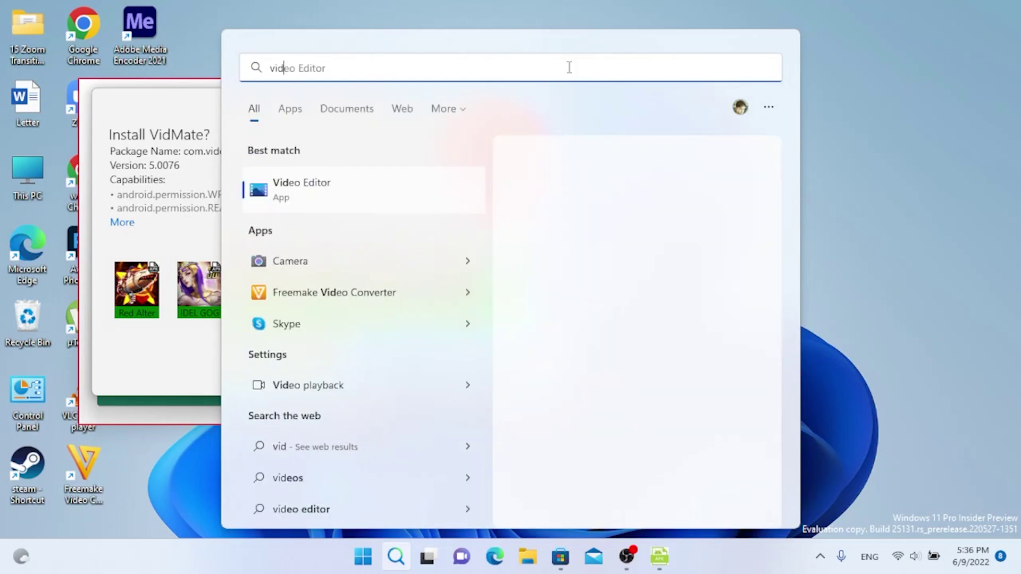
{"action": "type", "text": "mate"}
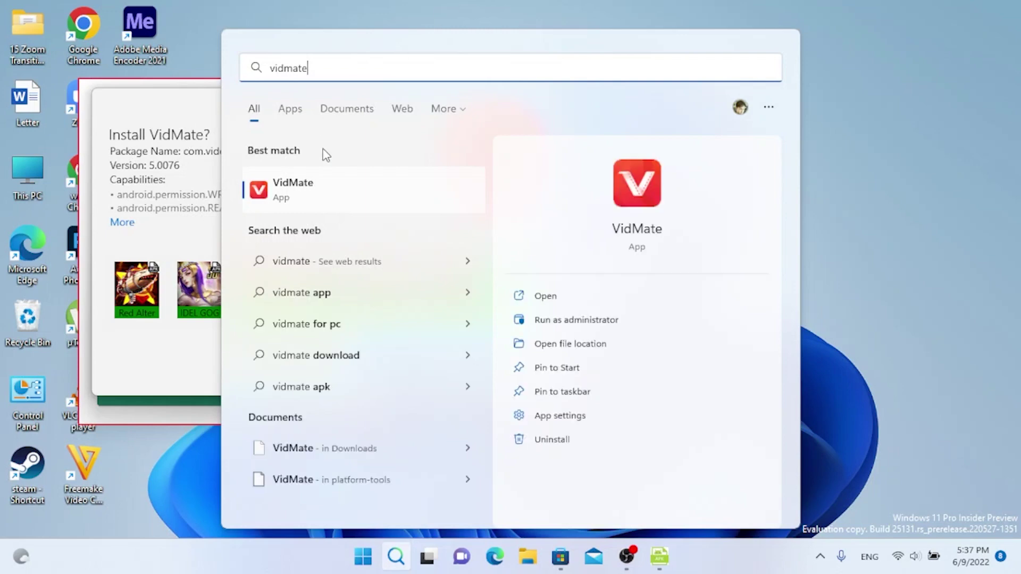
Step: Launch VidMate from the search results, move its window up, close it, and reopen Start
{"action": "left_click", "coordinate": [395, 202]}
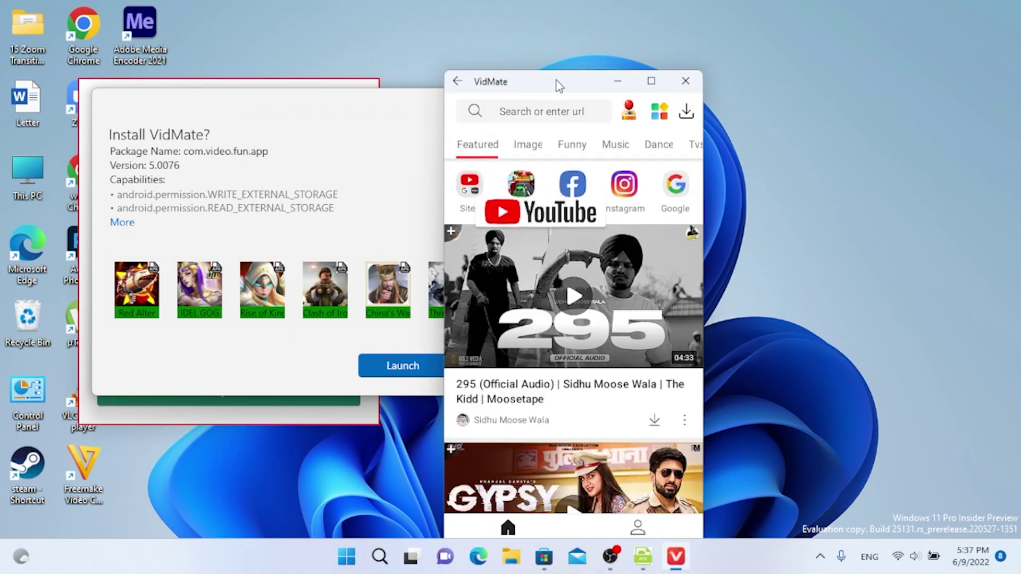
{"action": "left_click_drag", "start_coordinate": [556, 81], "coordinate": [544, 35]}
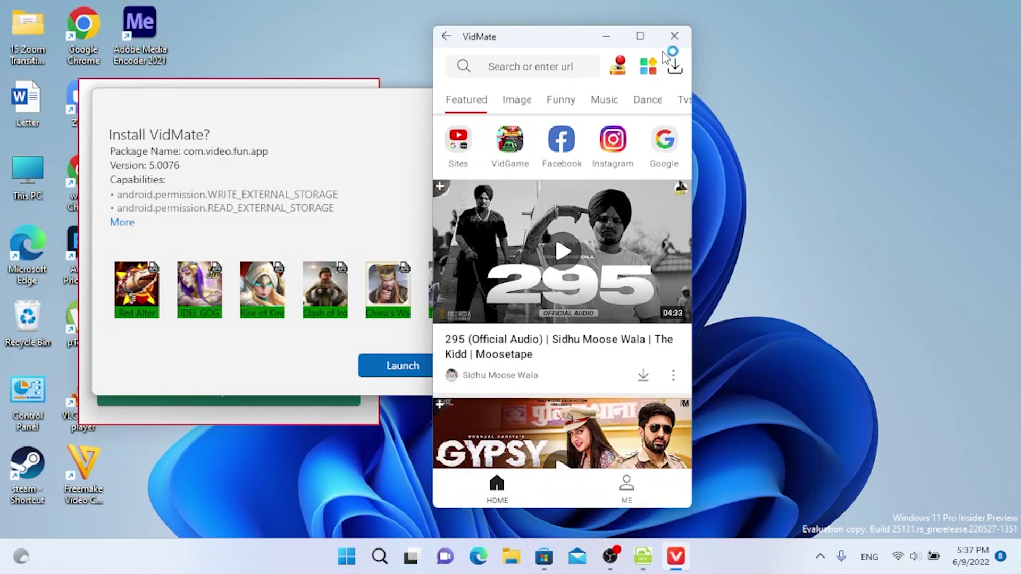
{"action": "left_click", "coordinate": [674, 36]}
{"action": "left_click", "coordinate": [363, 556]}
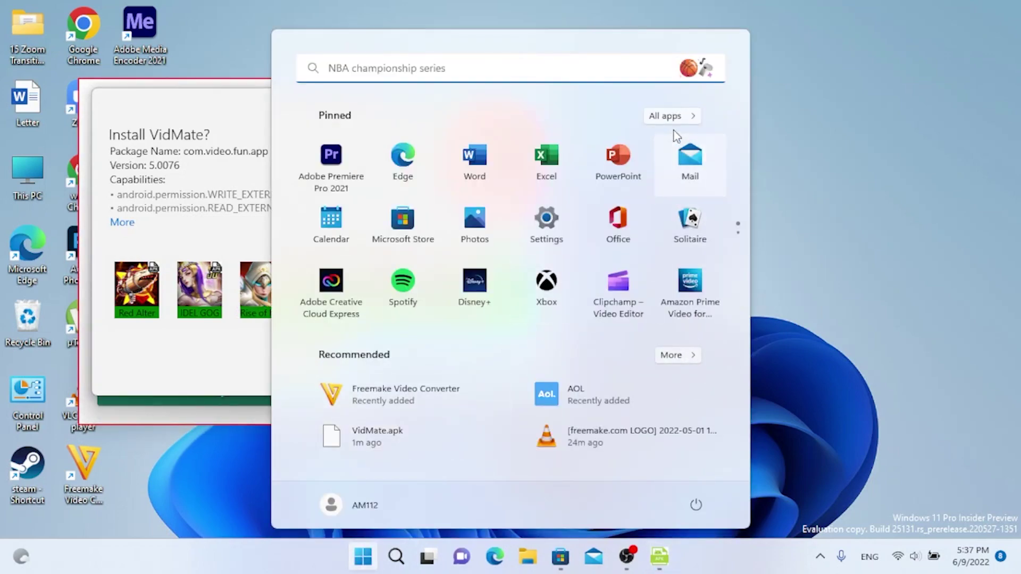
Step: Launch VidMate again from the V section of the All apps list
{"action": "left_click", "coordinate": [676, 116]}
{"action": "scroll", "coordinate": [611, 244], "scroll_direction": "down", "scroll_amount": 15}
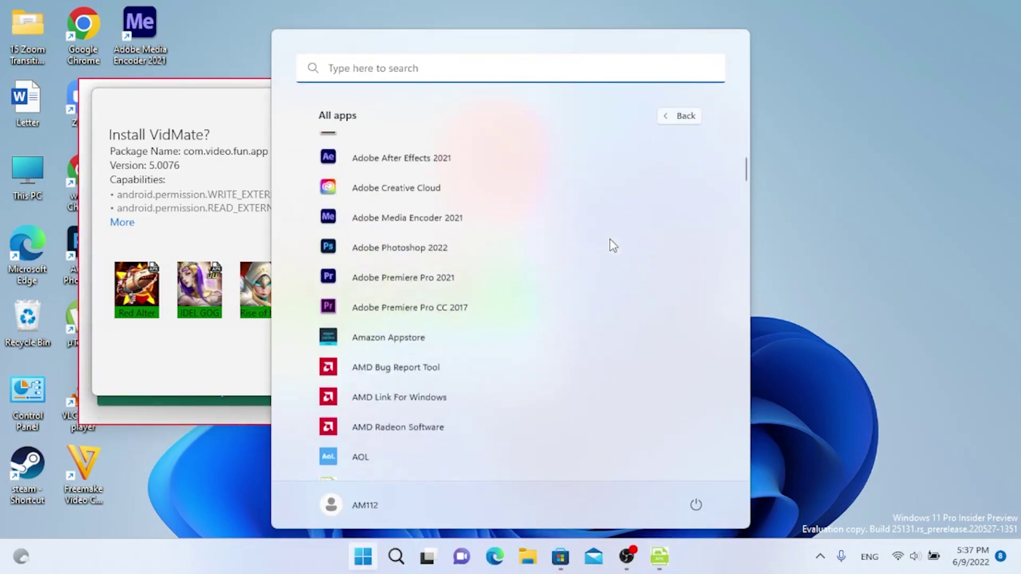
{"action": "scroll", "coordinate": [611, 244], "scroll_direction": "down", "scroll_amount": 12}
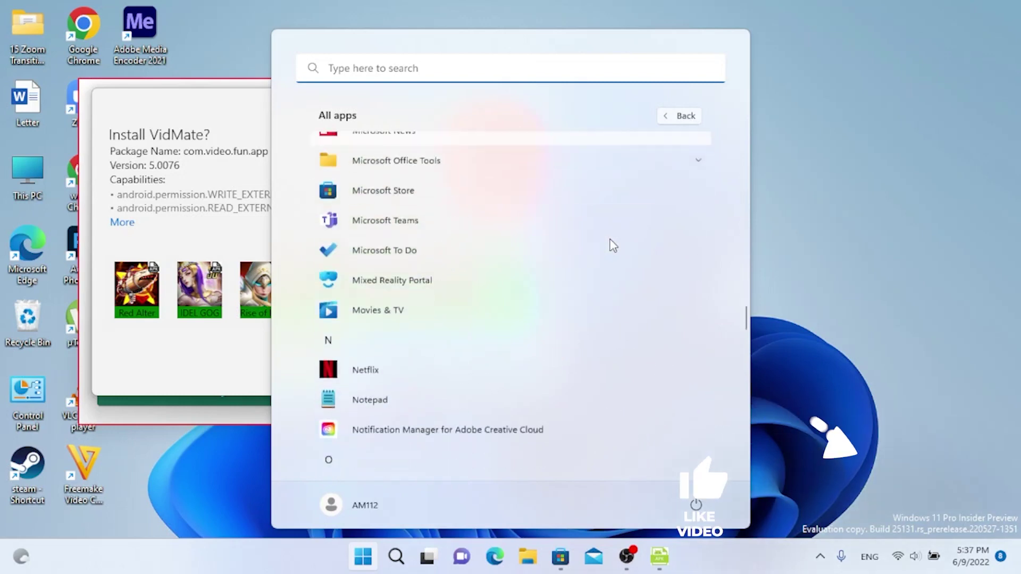
{"action": "scroll", "coordinate": [611, 244], "scroll_direction": "down", "scroll_amount": 12}
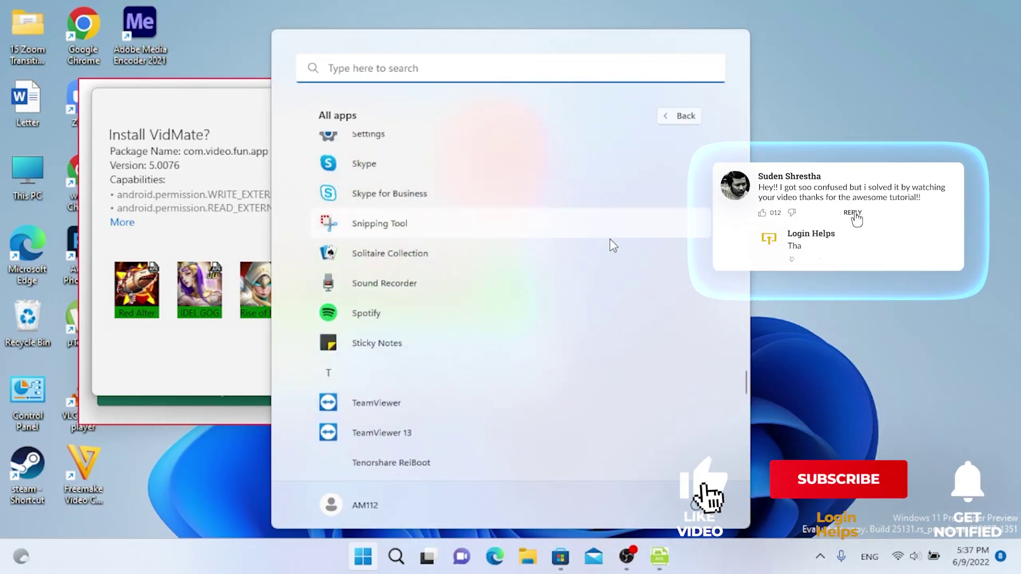
{"action": "scroll", "coordinate": [611, 245], "scroll_direction": "down", "scroll_amount": 2}
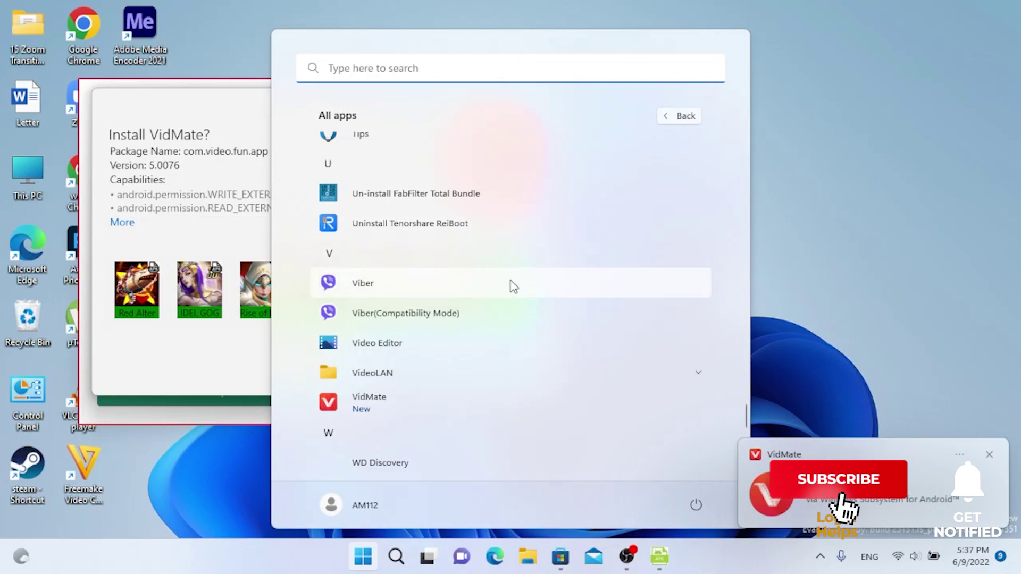
{"action": "scroll", "coordinate": [385, 334], "scroll_direction": "down", "scroll_amount": 2}
{"action": "left_click", "coordinate": [372, 353]}
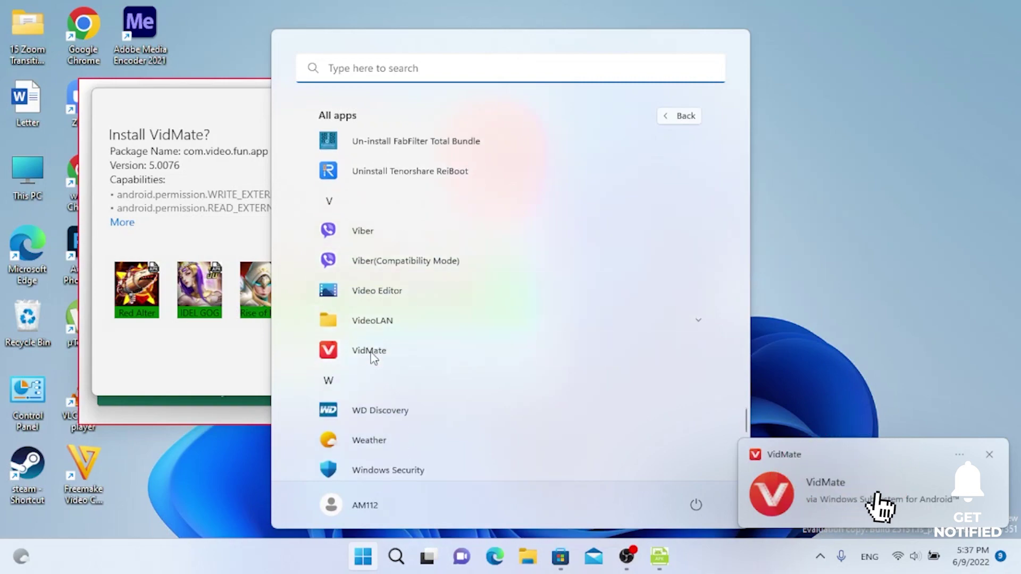